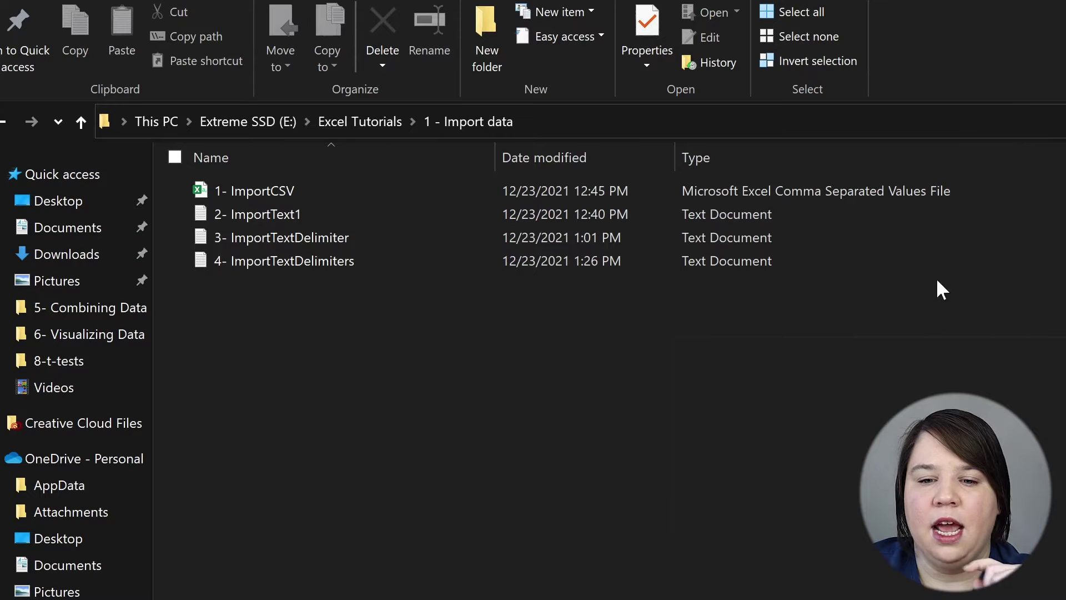
Step: Look over the CSV file and the three text files in the 1 - Import data folder
click(859, 191)
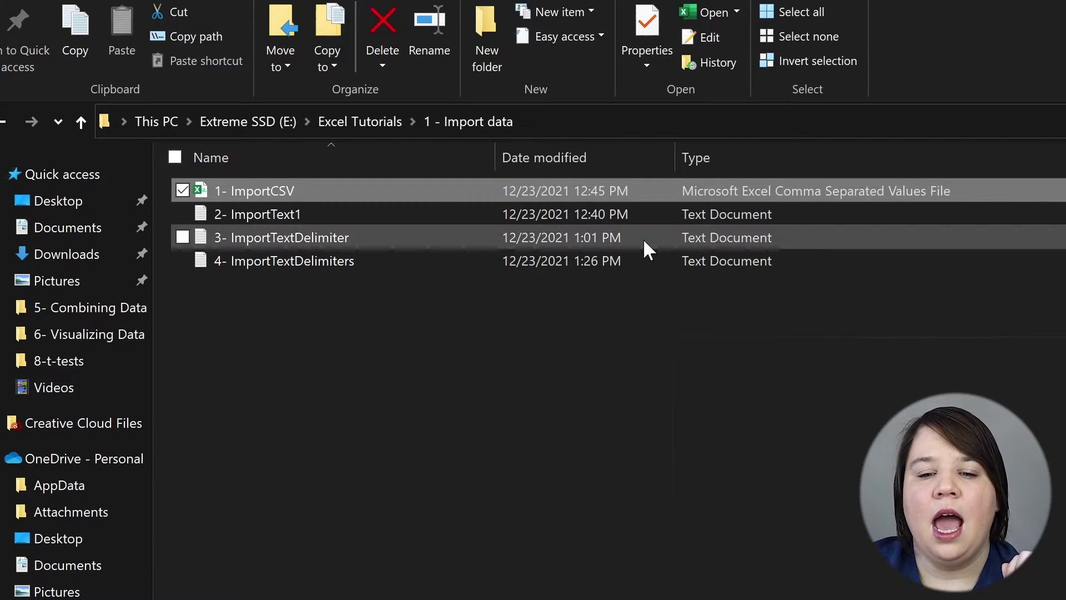
click(681, 214)
click(679, 230)
click(678, 260)
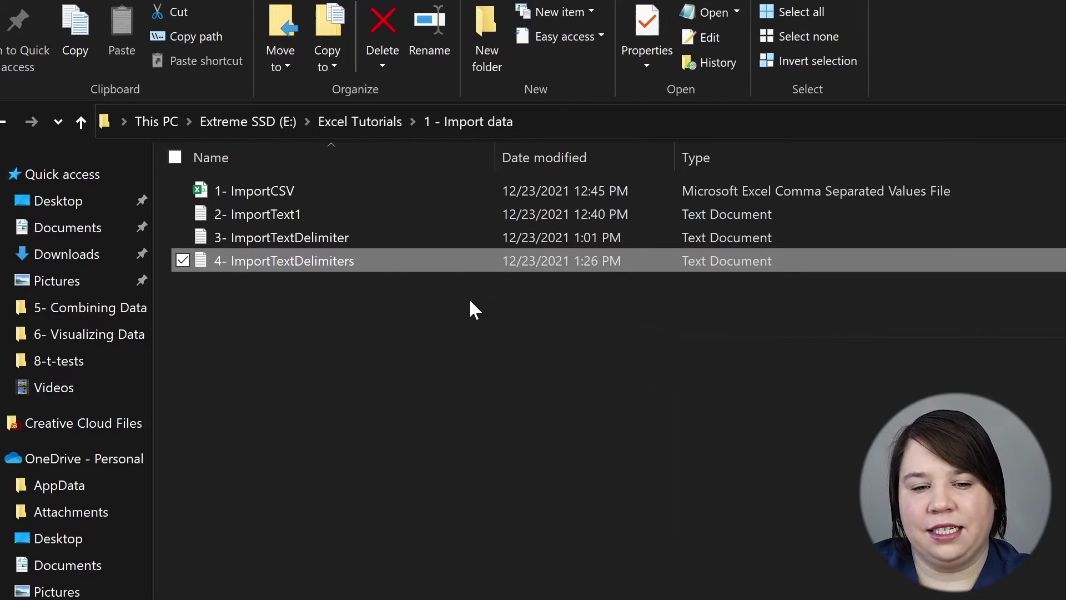
click(435, 427)
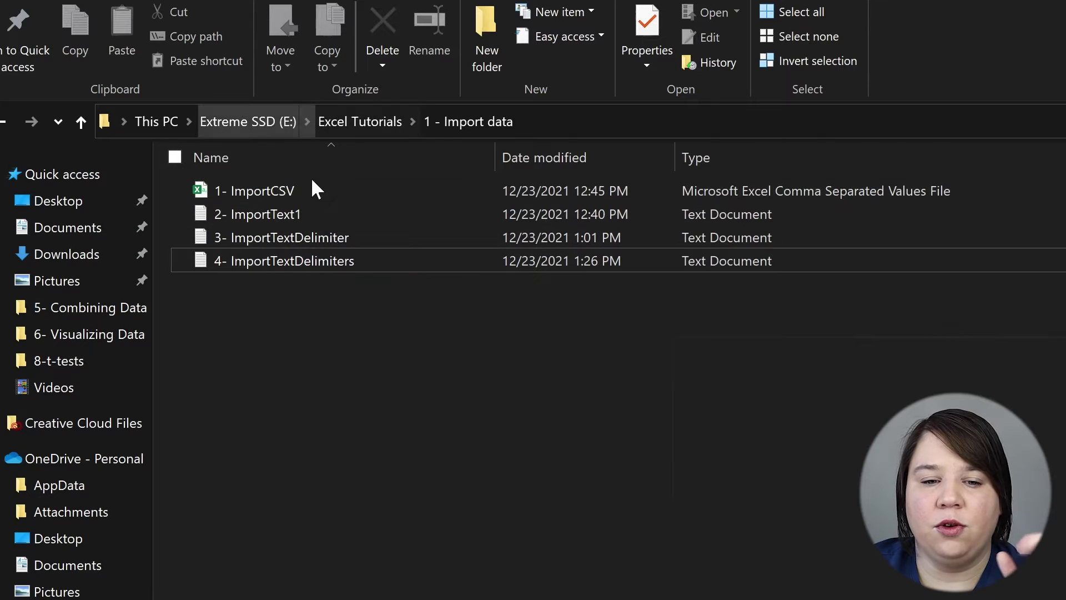
Step: Open the 1- ImportCSV comma-separated values file with Excel
click(306, 195)
double_click(306, 195)
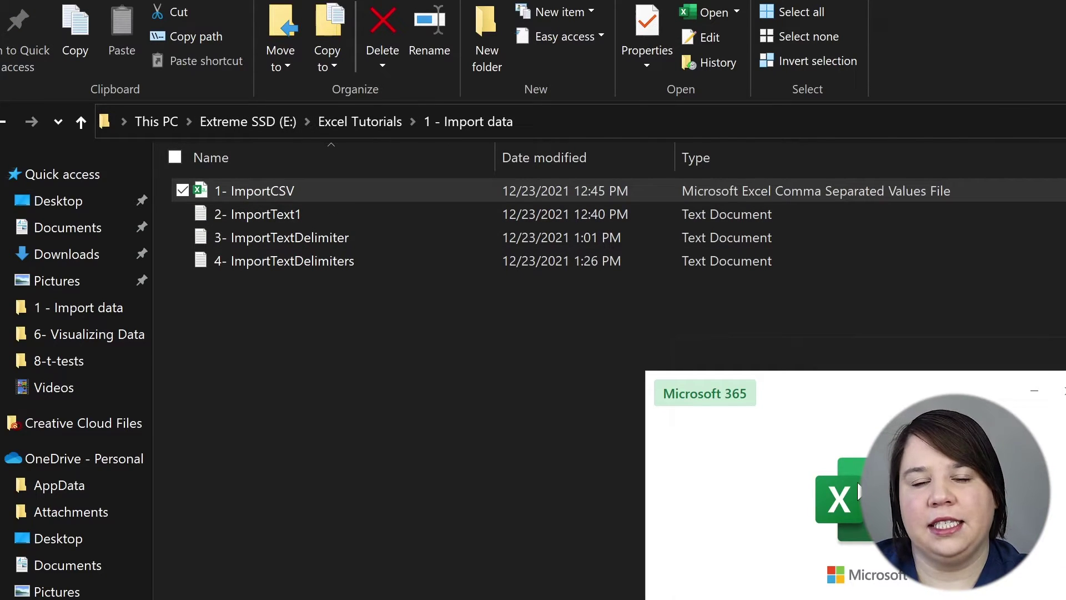
click(268, 389)
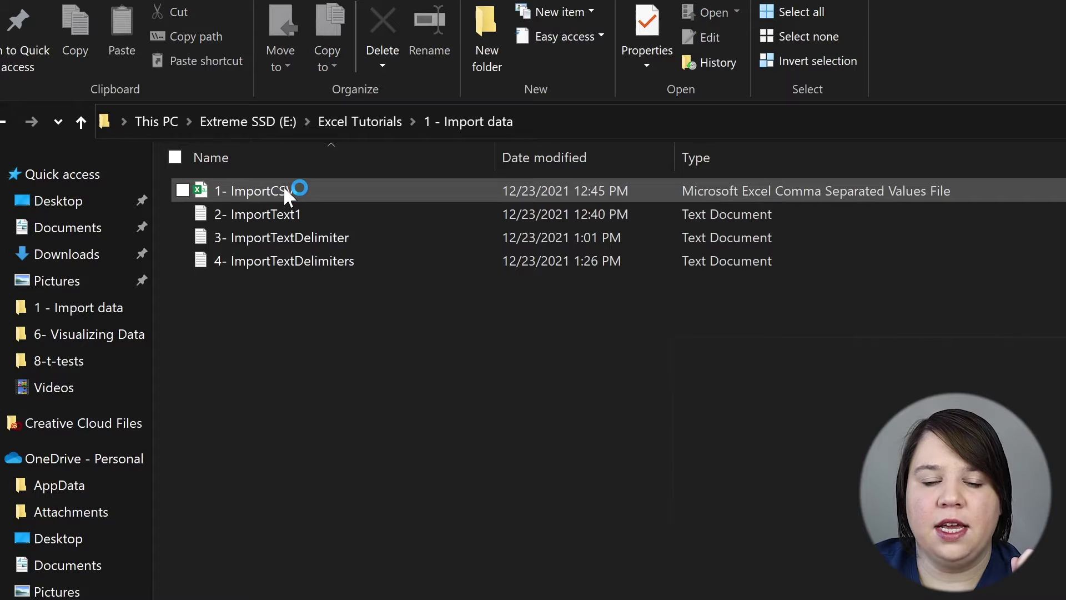
right_click(263, 188)
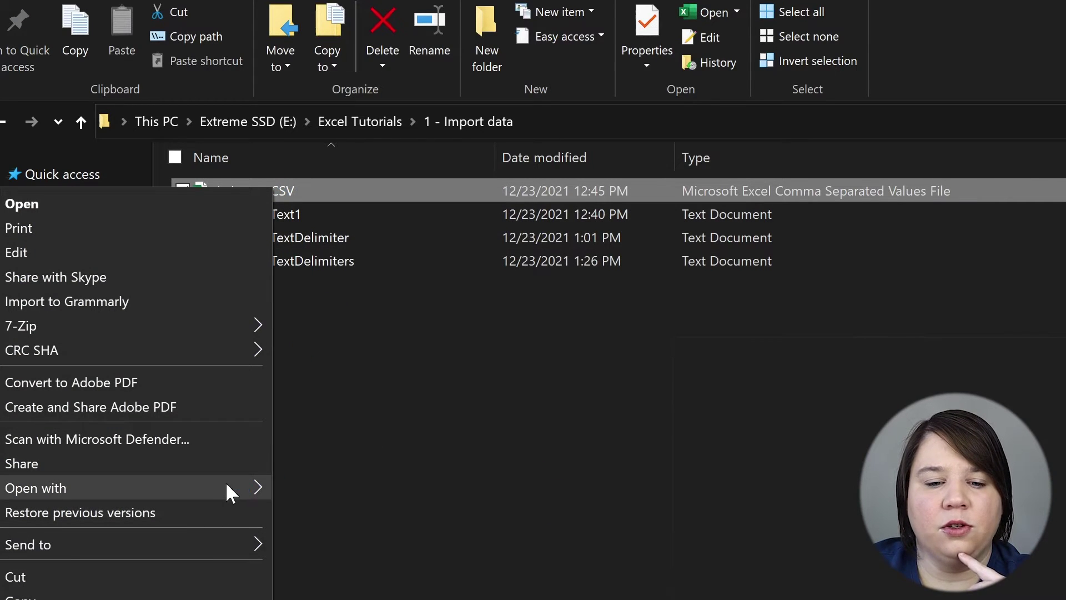
mouse_move(225, 484)
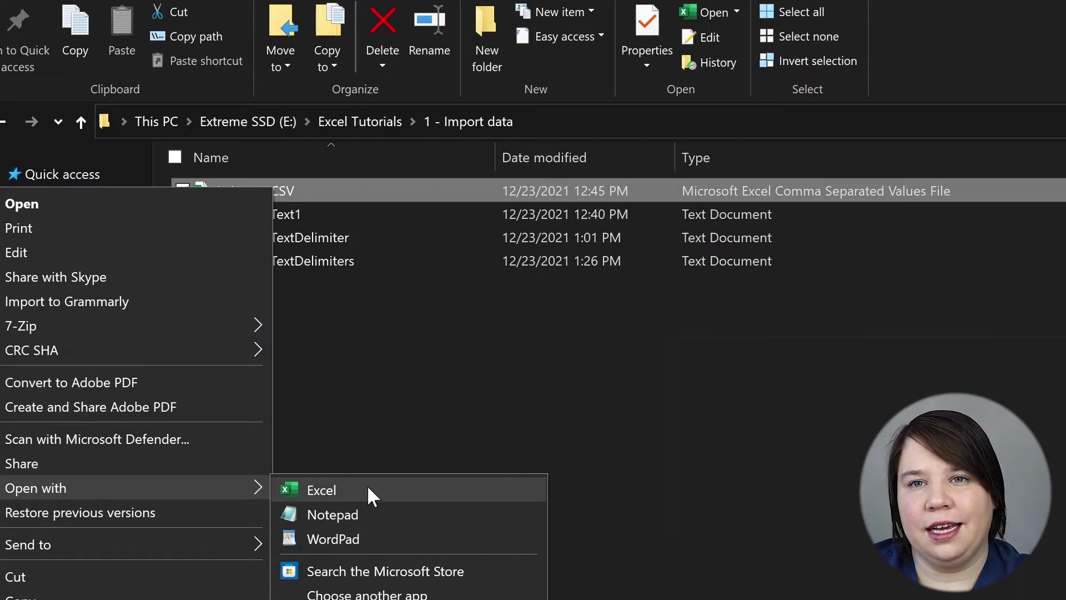
click(403, 489)
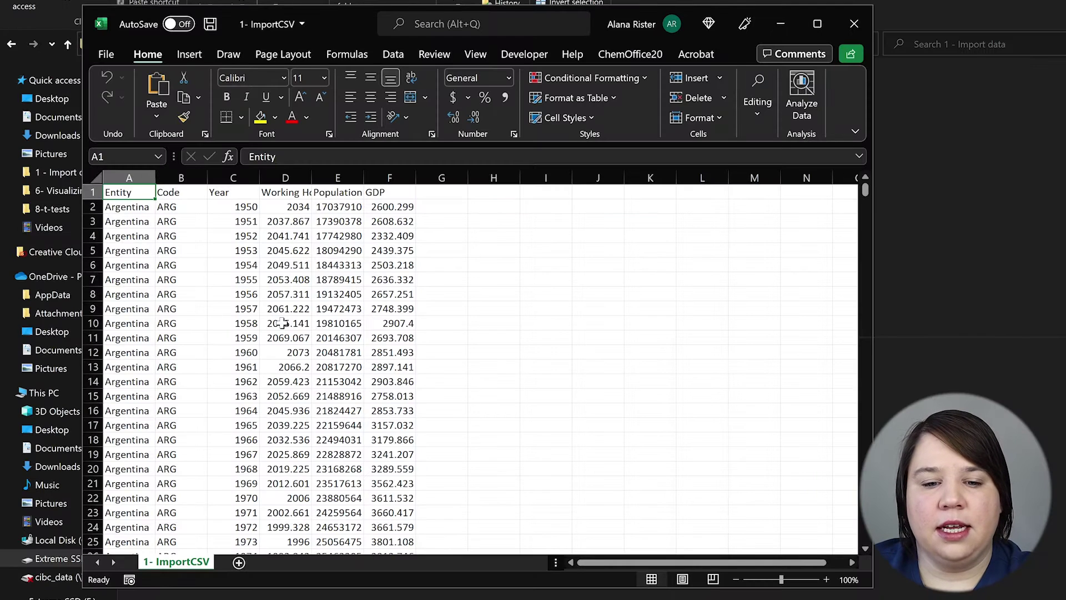
Step: Autofit the width of all columns in the 1- ImportCSV sheet to their contents
click(278, 322)
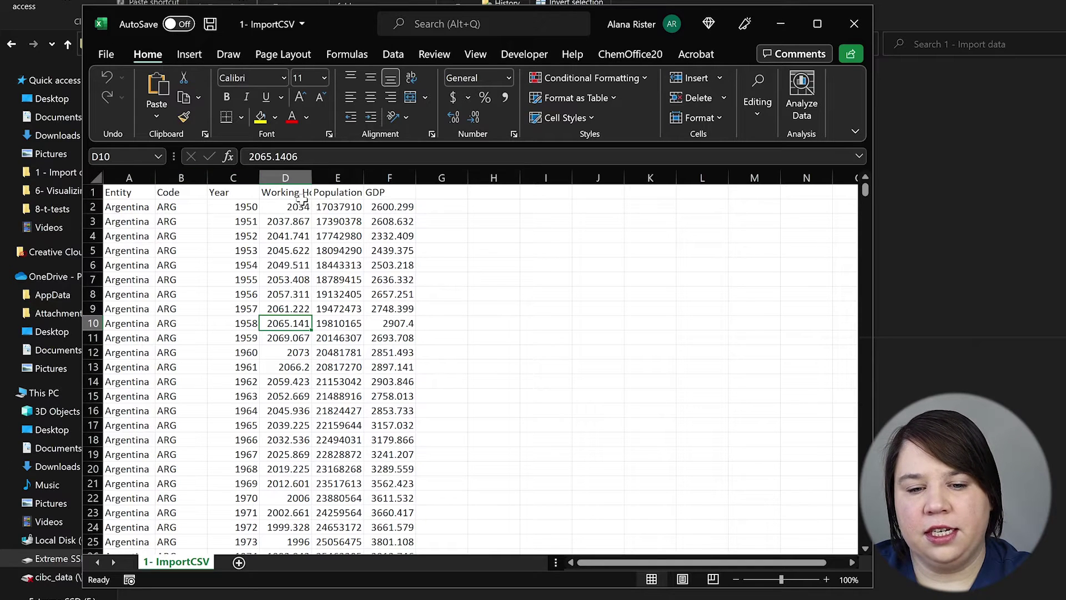
click(94, 176)
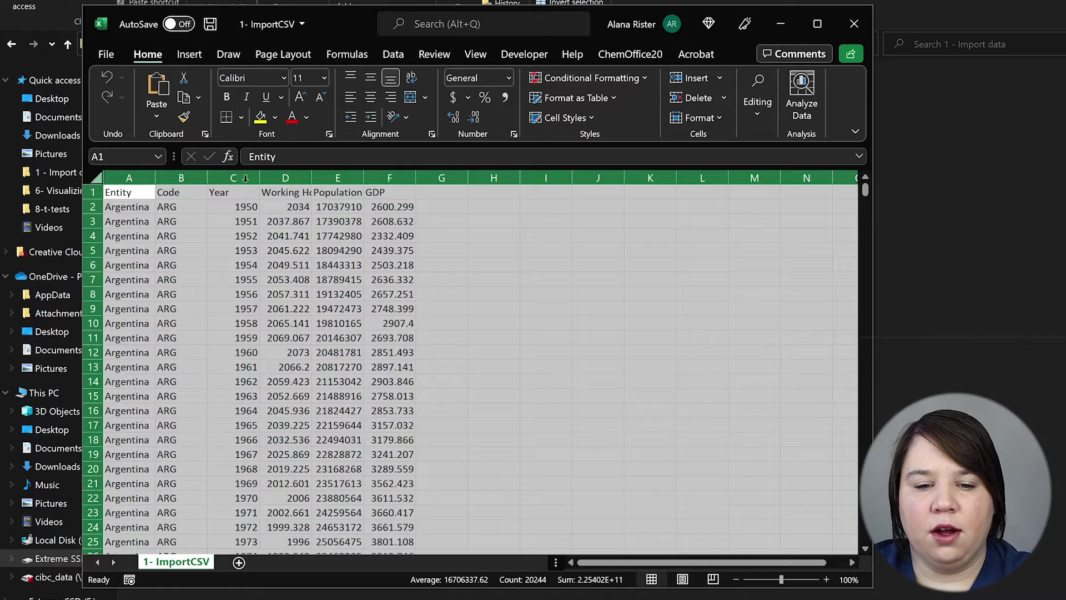
double_click(313, 177)
click(694, 292)
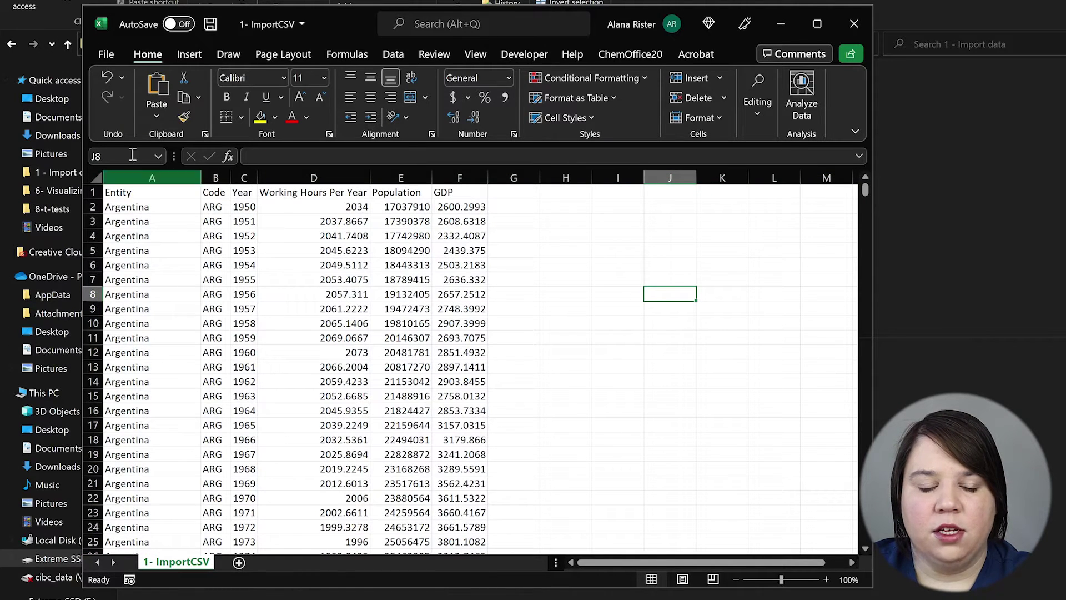
Step: Look through the imported rows from the Entity column to the GDP column
scroll(348, 309, down, 4)
scroll(348, 308, up, 4)
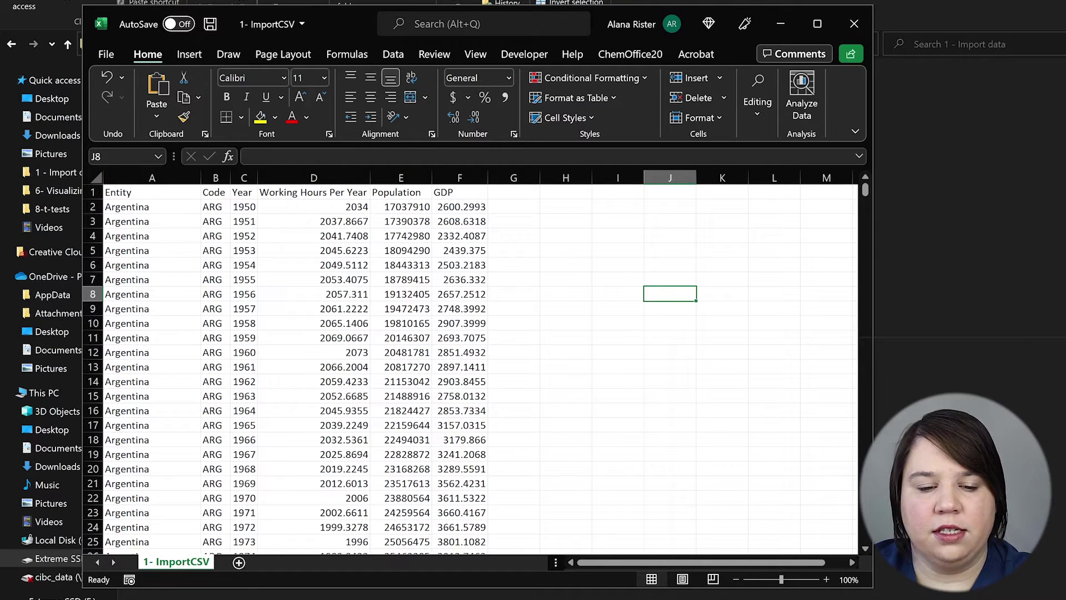
scroll(540, 348, down, 4)
scroll(538, 336, up, 4)
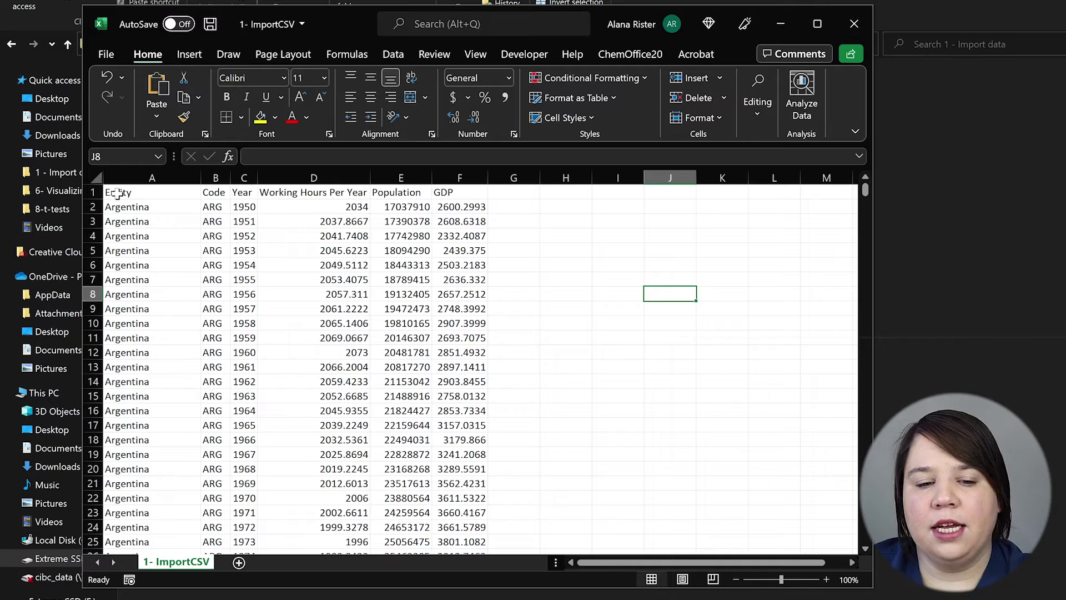
drag(147, 208, 484, 457)
click(666, 391)
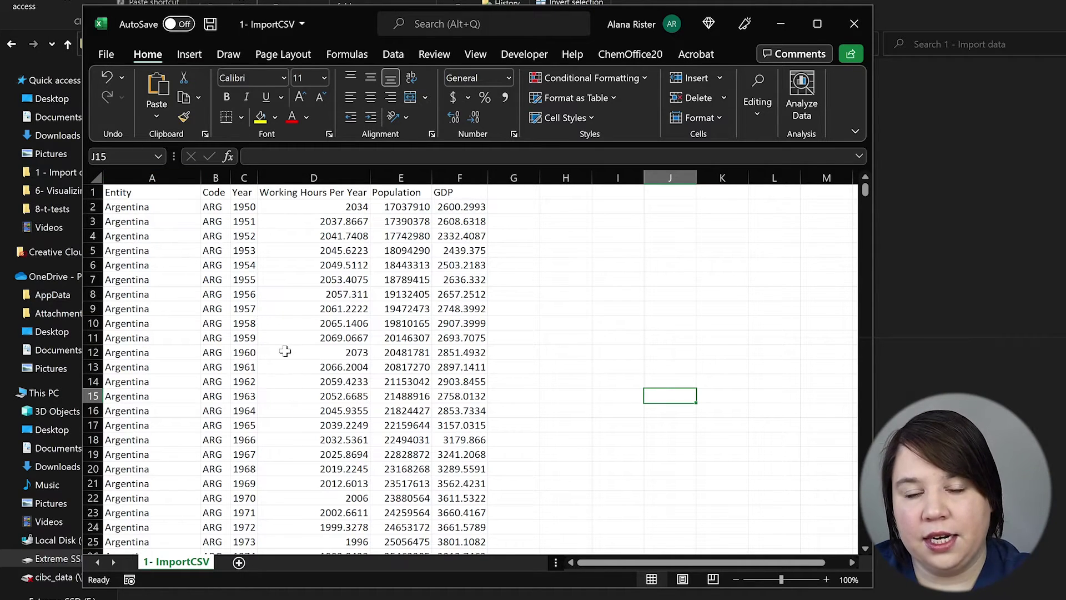
Step: Save the imported CSV data as an Excel Workbook (*.xlsx) named 1- ImportCSV in the 1 - Import data folder
click(107, 54)
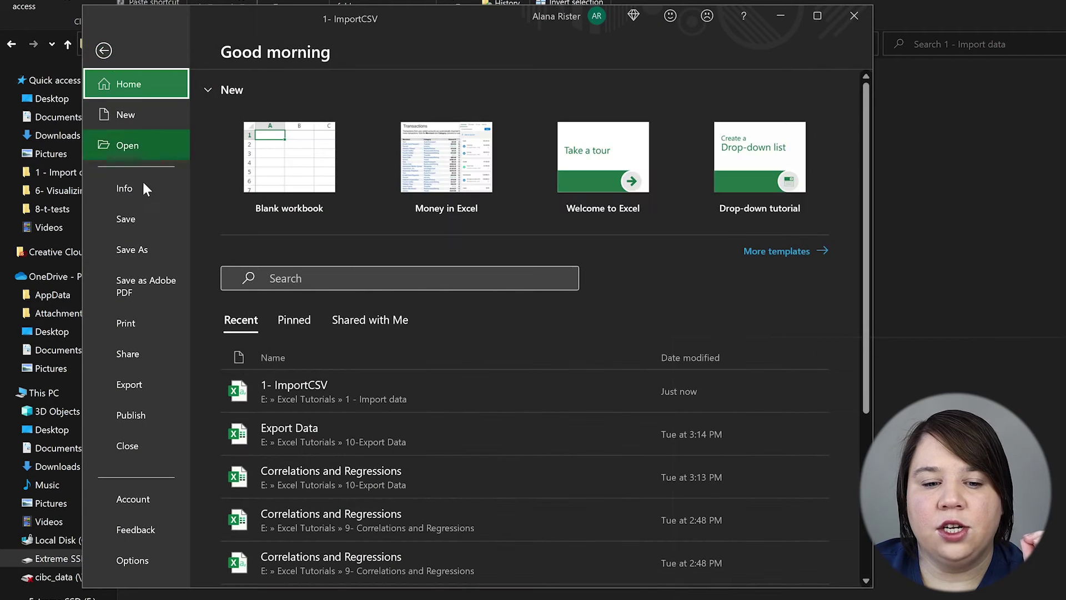
click(162, 248)
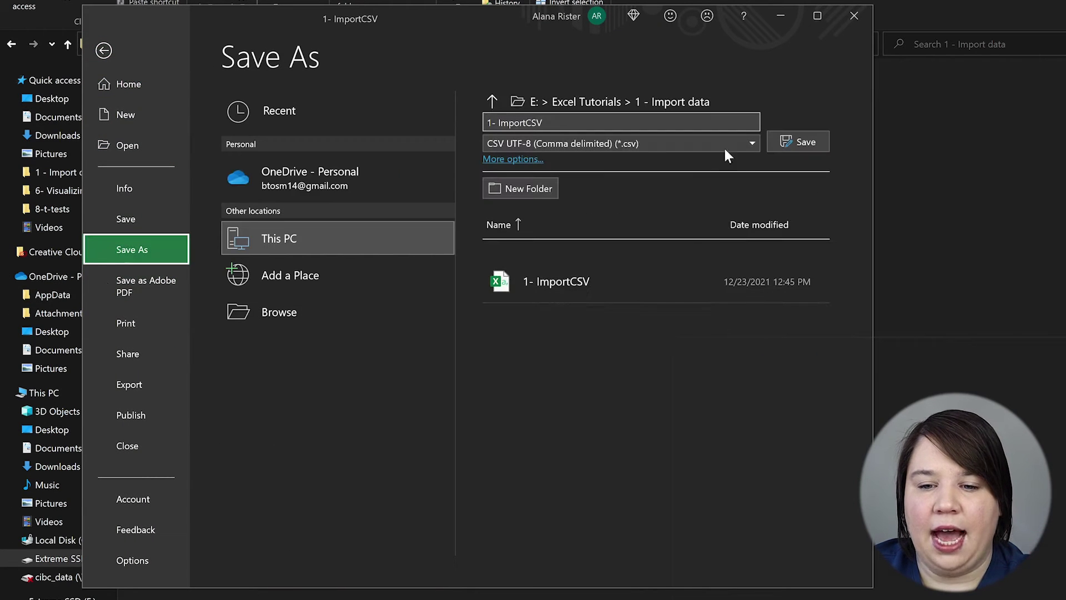
click(754, 144)
click(631, 161)
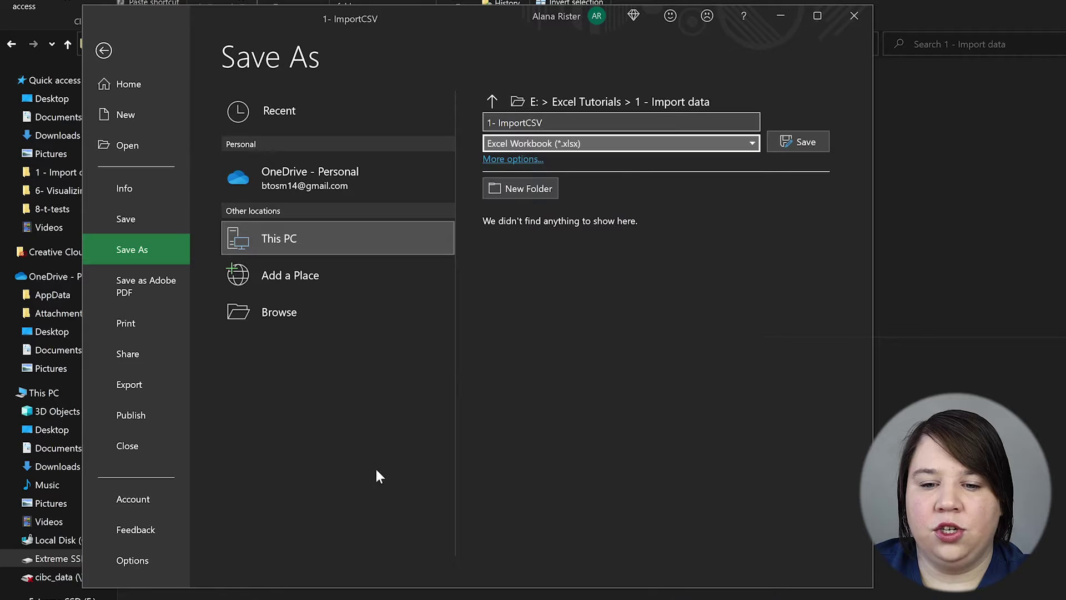
click(788, 143)
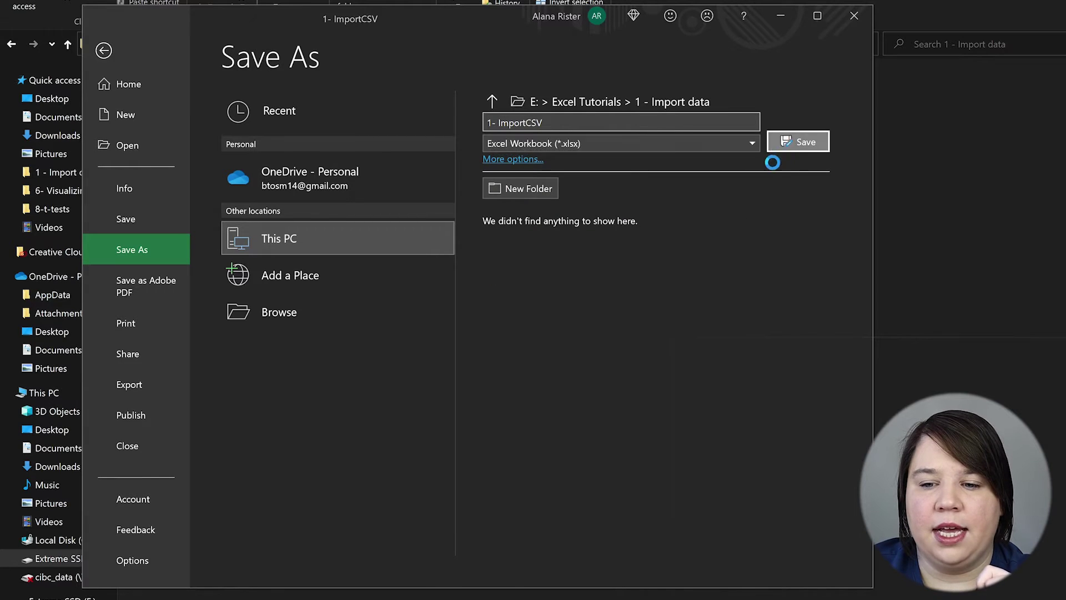
key(alt+F4)
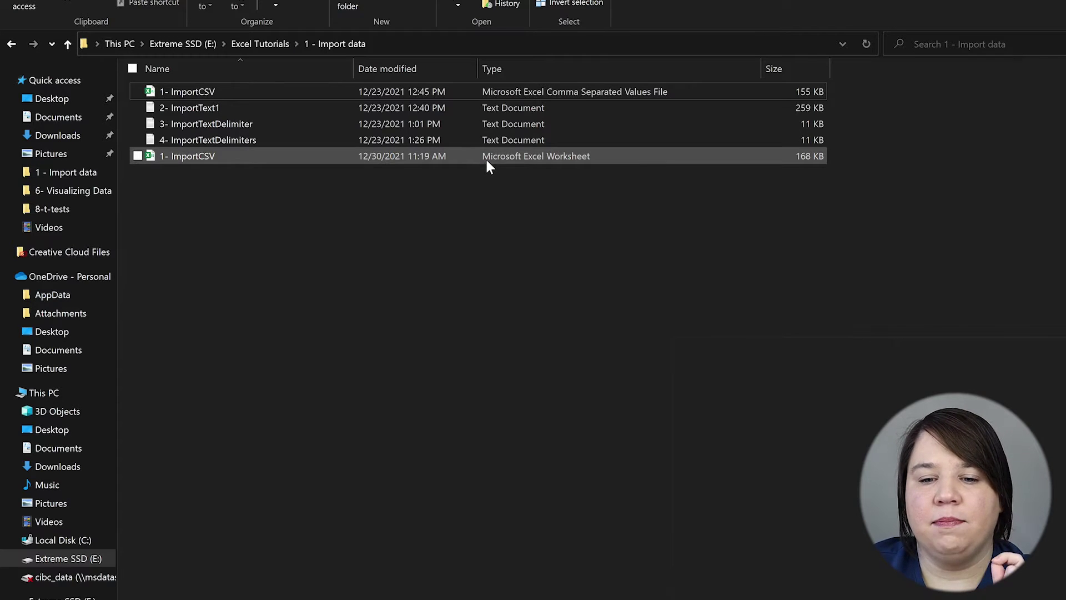
Step: Check the saved 1- ImportCSV worksheet file in the folder and move the Excel window aside
click(539, 157)
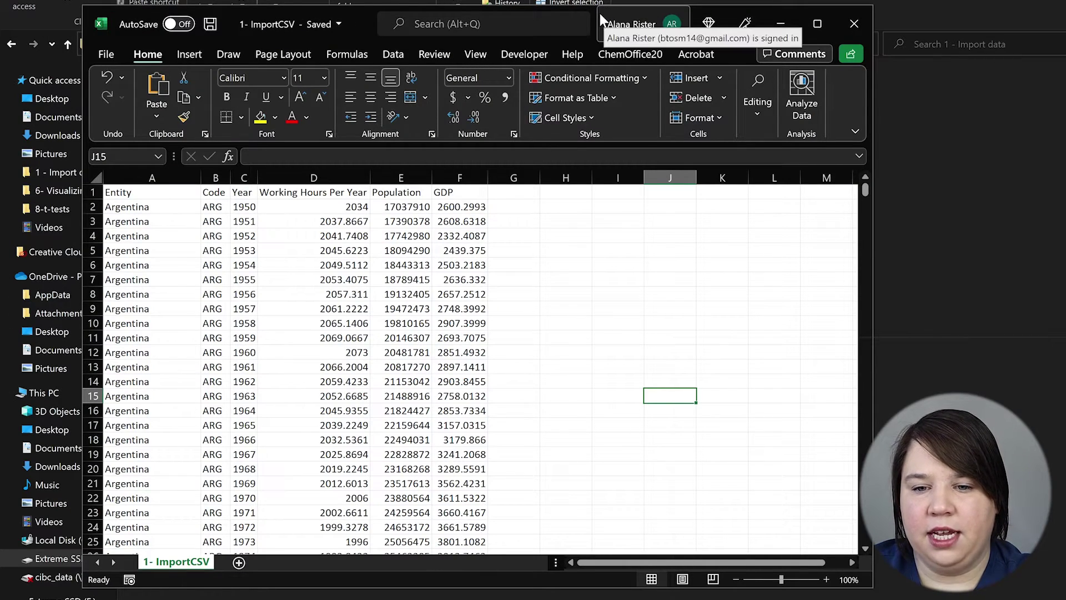
key(super+Right)
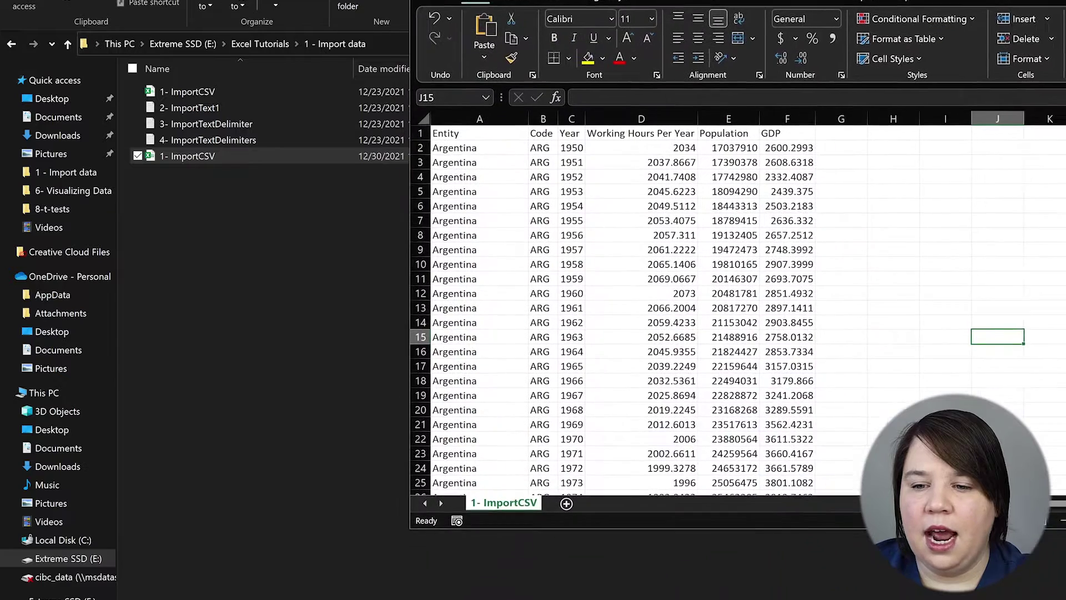
click(214, 321)
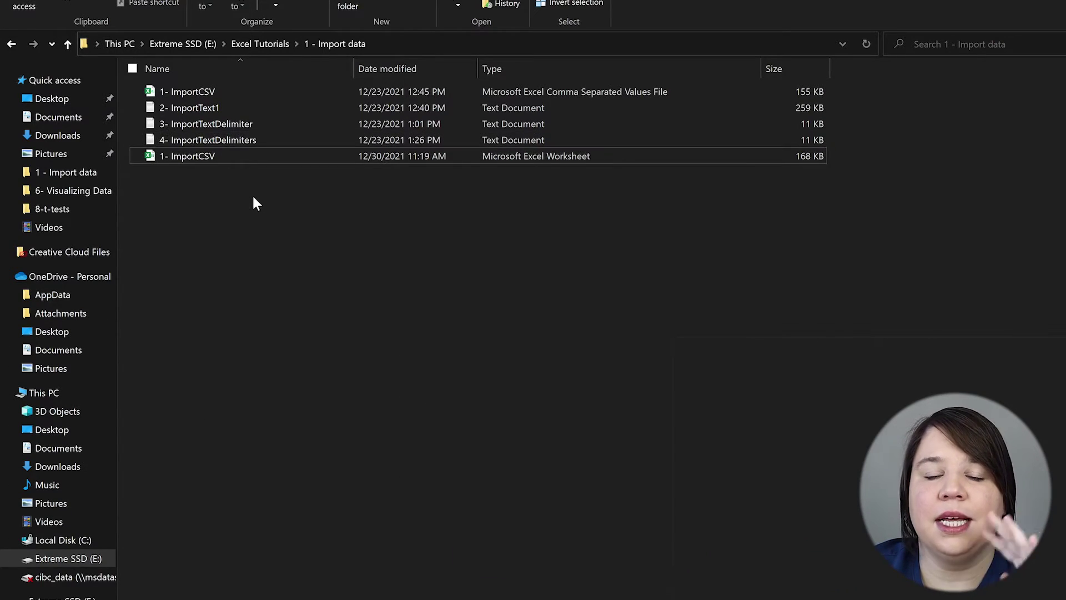
Step: Open the 2- ImportText1 text document in Notepad
right_click(184, 107)
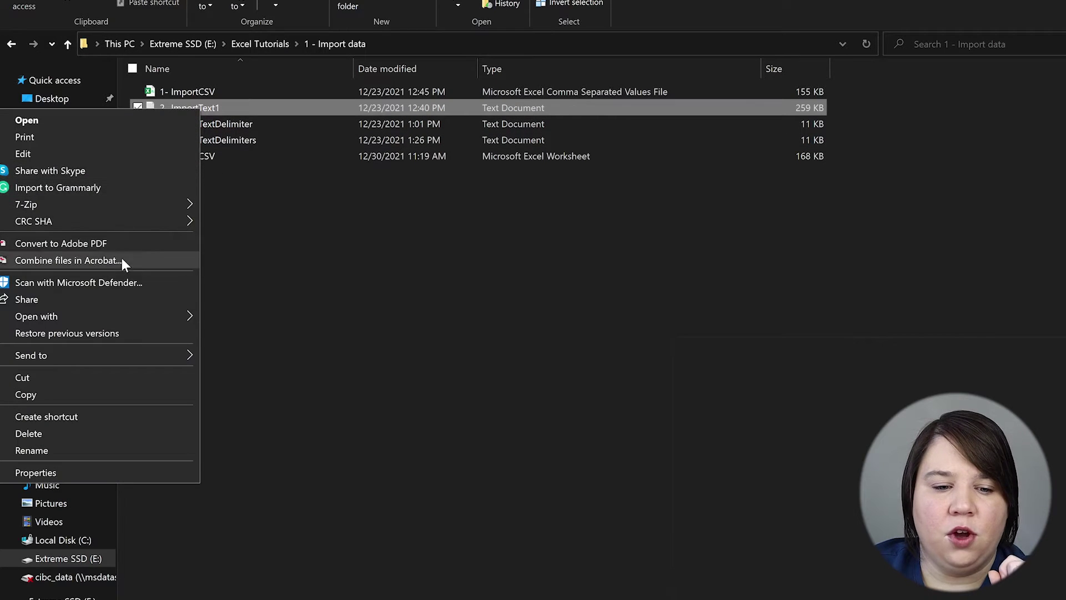
mouse_move(115, 313)
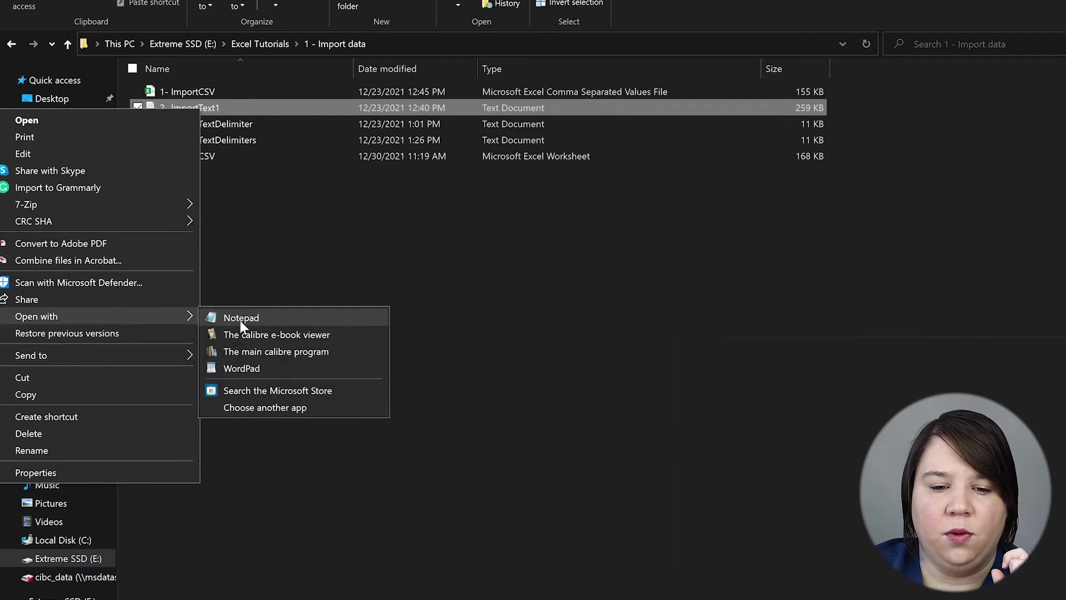
click(233, 315)
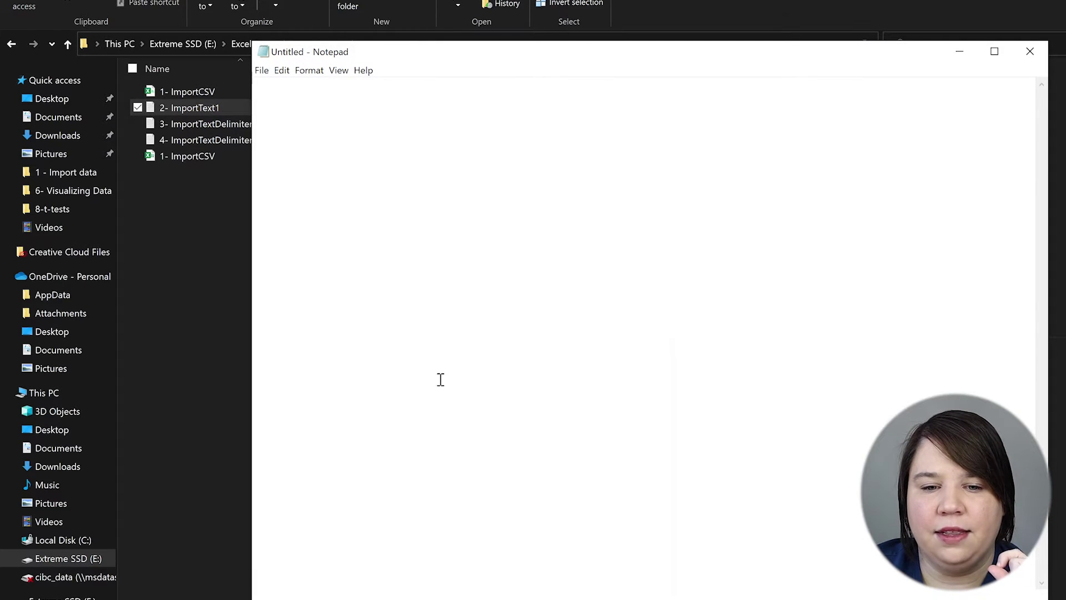
Step: Examine how the header and the Angola rows are separated into columns, and close the text file
drag(254, 85, 661, 97)
click(661, 97)
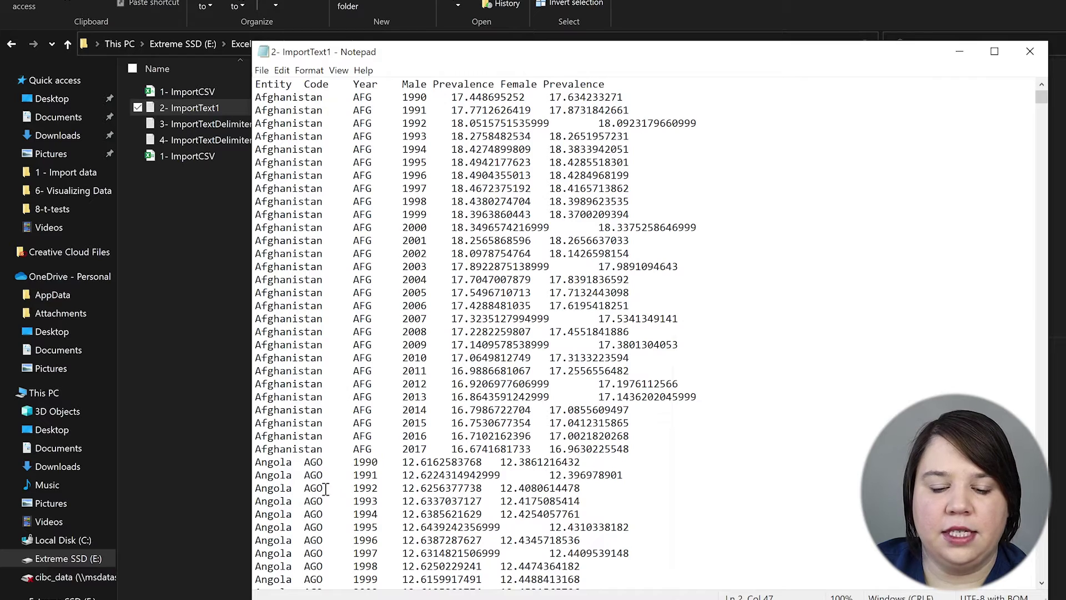
drag(256, 462, 643, 472)
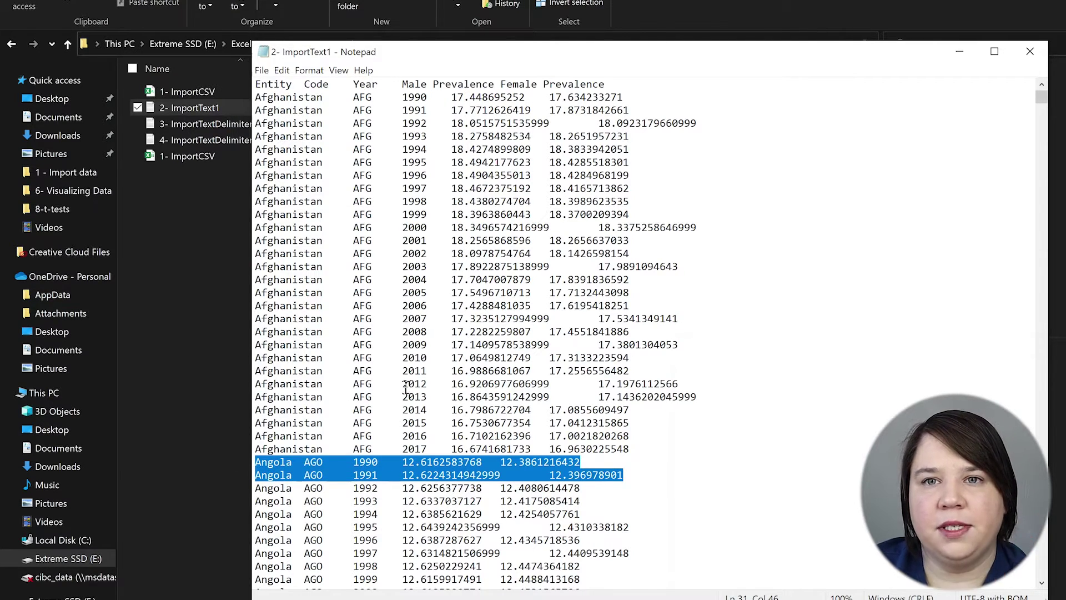
click(252, 462)
drag(294, 465, 383, 491)
click(503, 503)
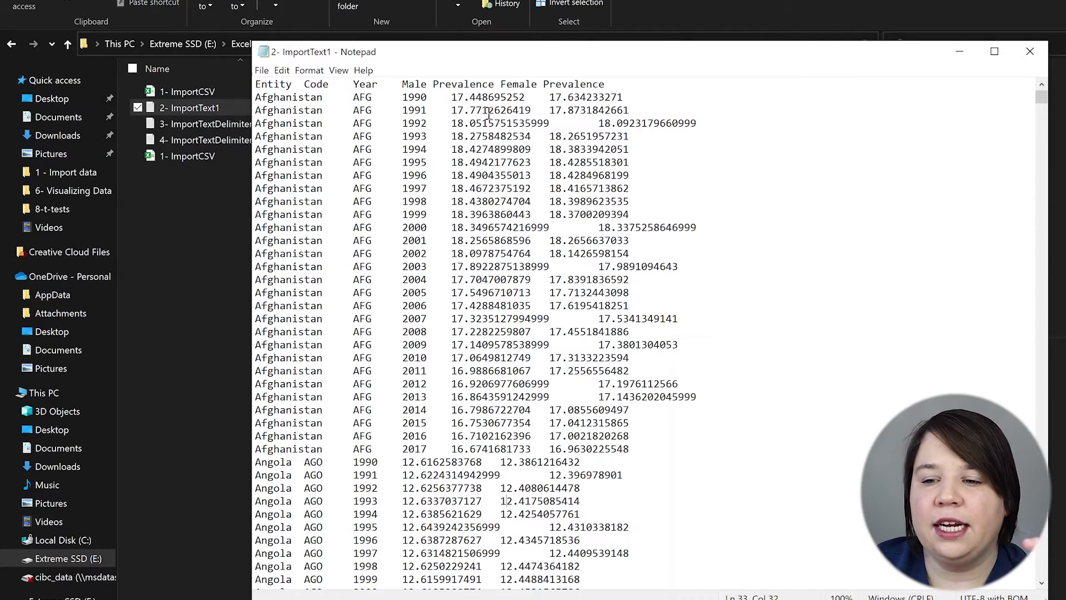
click(1032, 52)
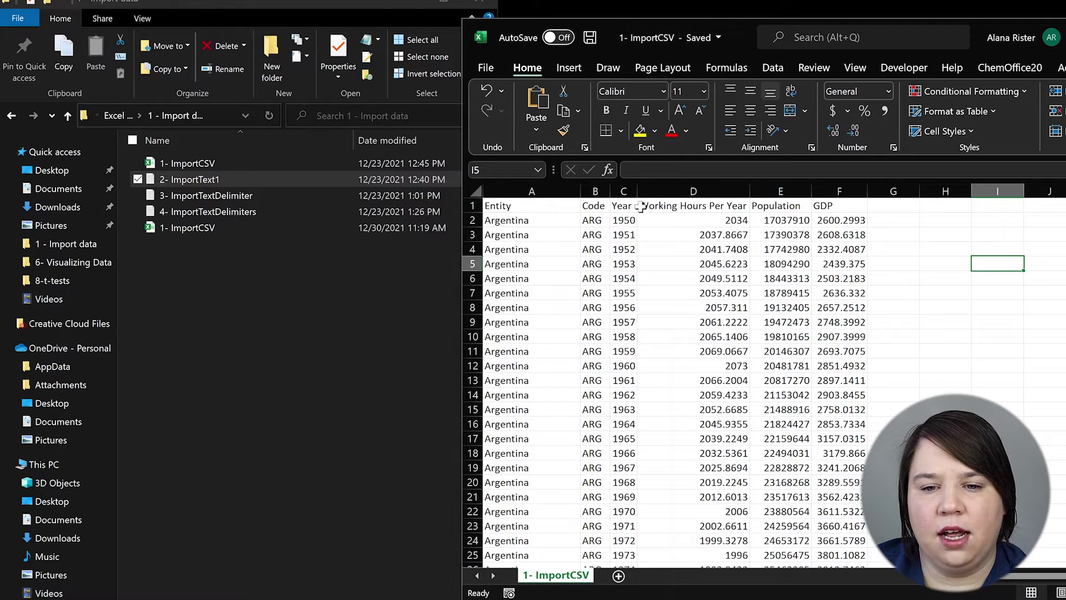
Step: Open the recent 2- ImportText1 text file in Excel to launch the Text Import Wizard
click(482, 67)
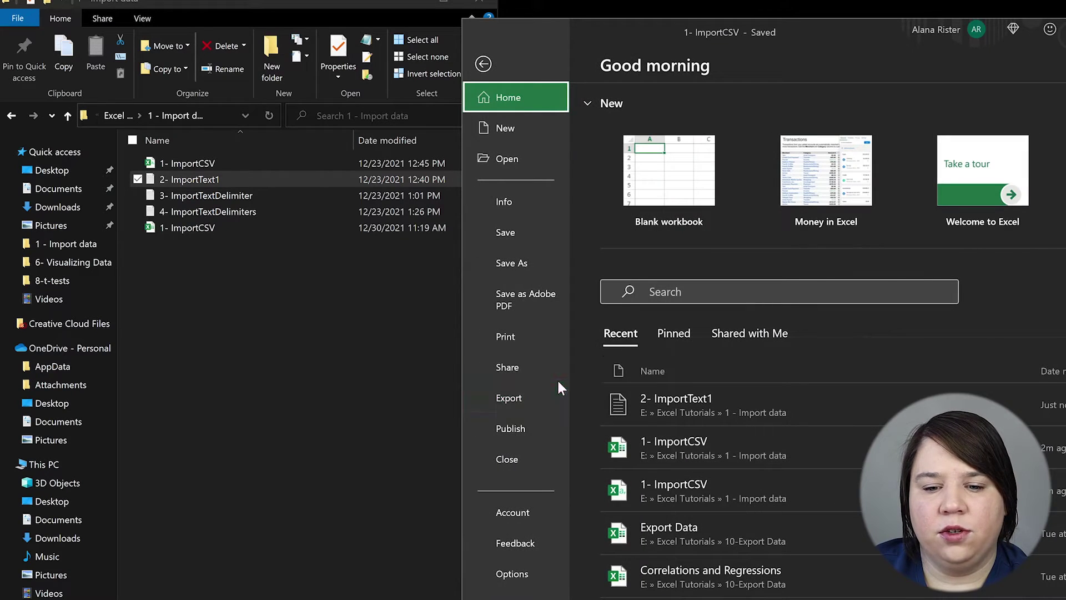
click(525, 162)
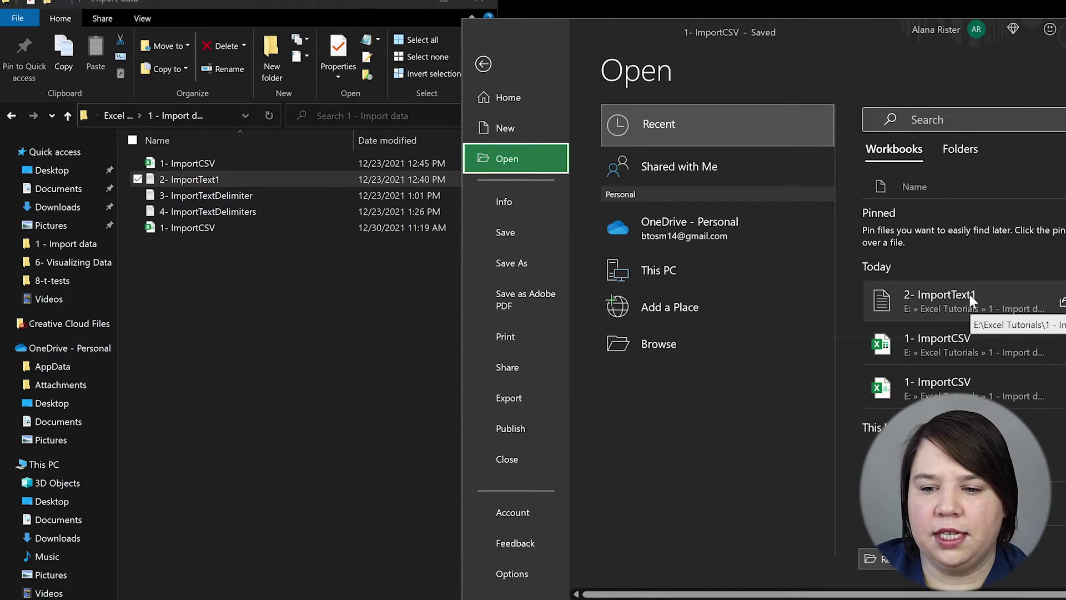
click(950, 296)
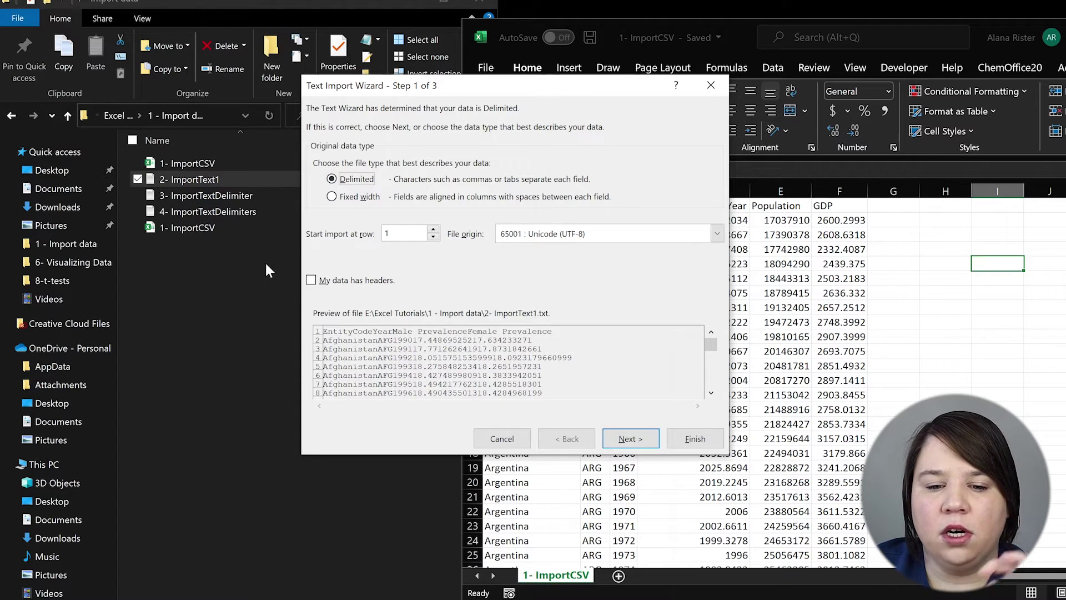
Step: Import the text file as Delimited data with Tab as the delimiter and the General column data format
click(644, 438)
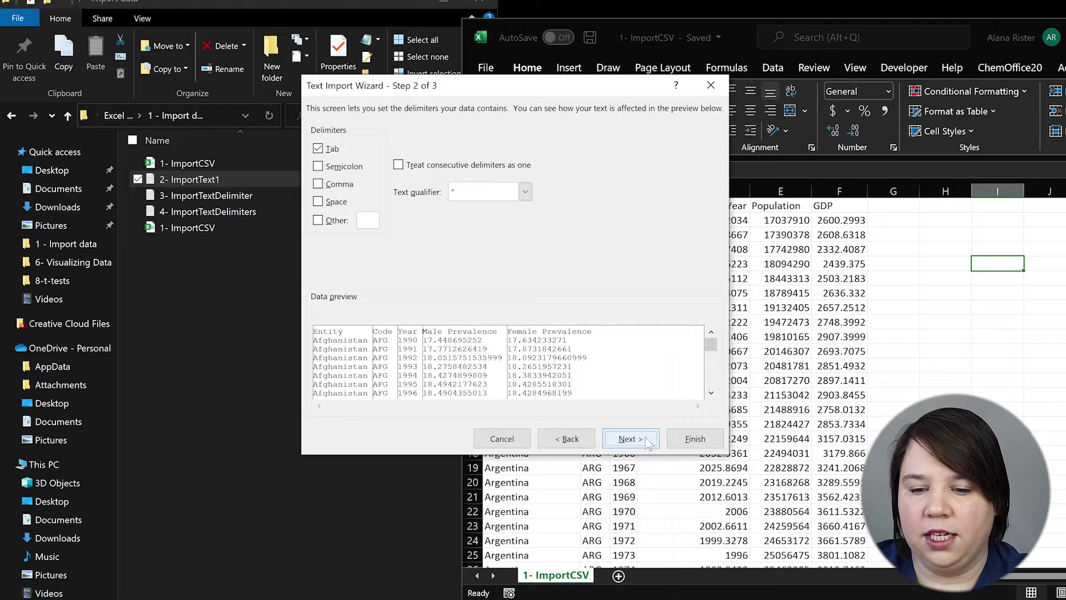
click(631, 438)
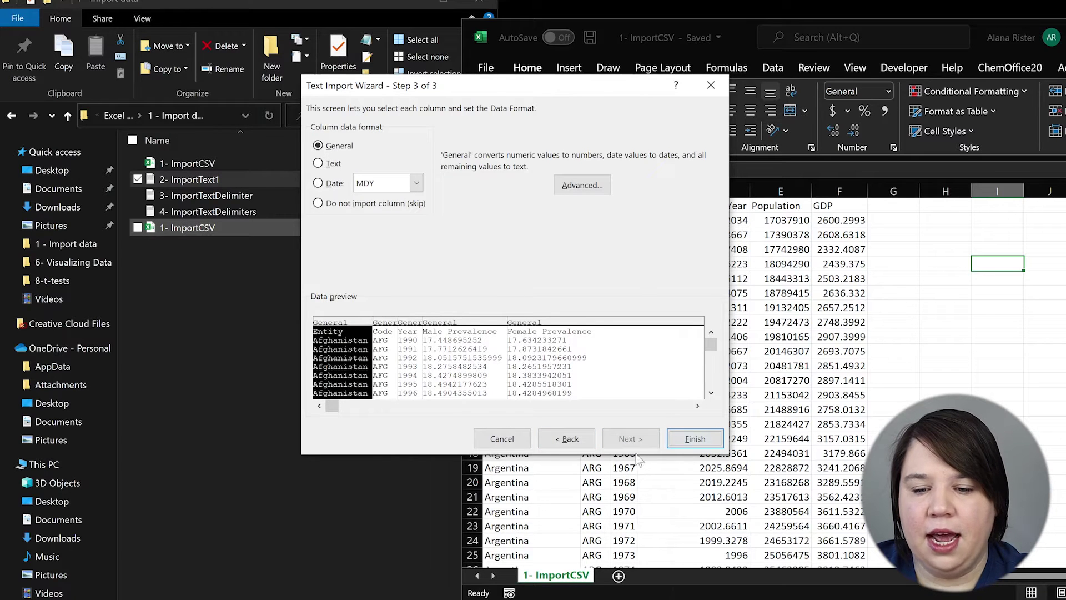
click(680, 442)
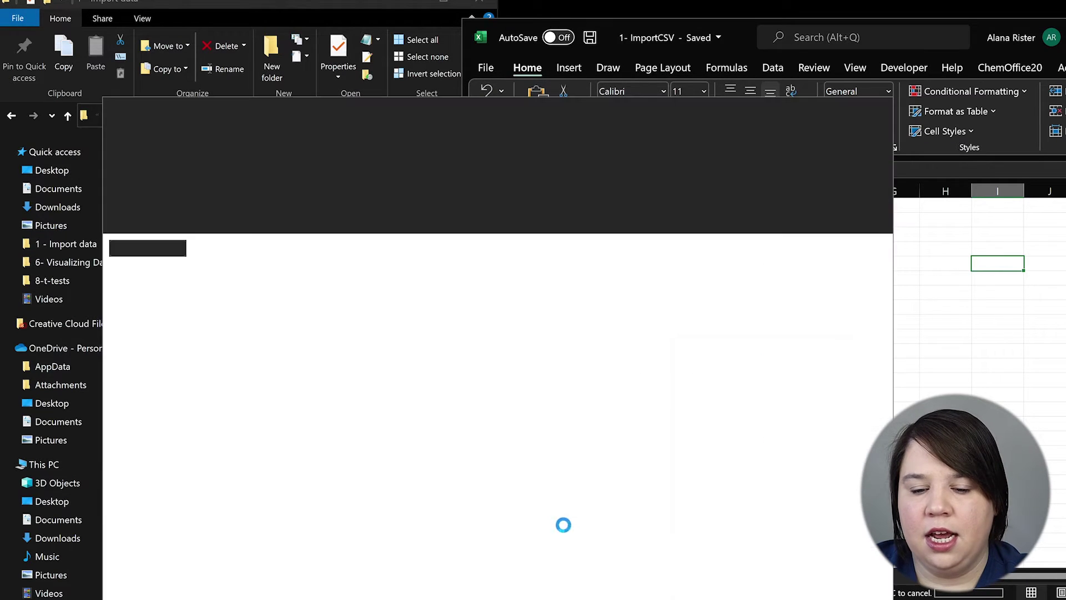
Step: AutoFit the widths of all columns in the imported 2- ImportText1 sheet
click(209, 343)
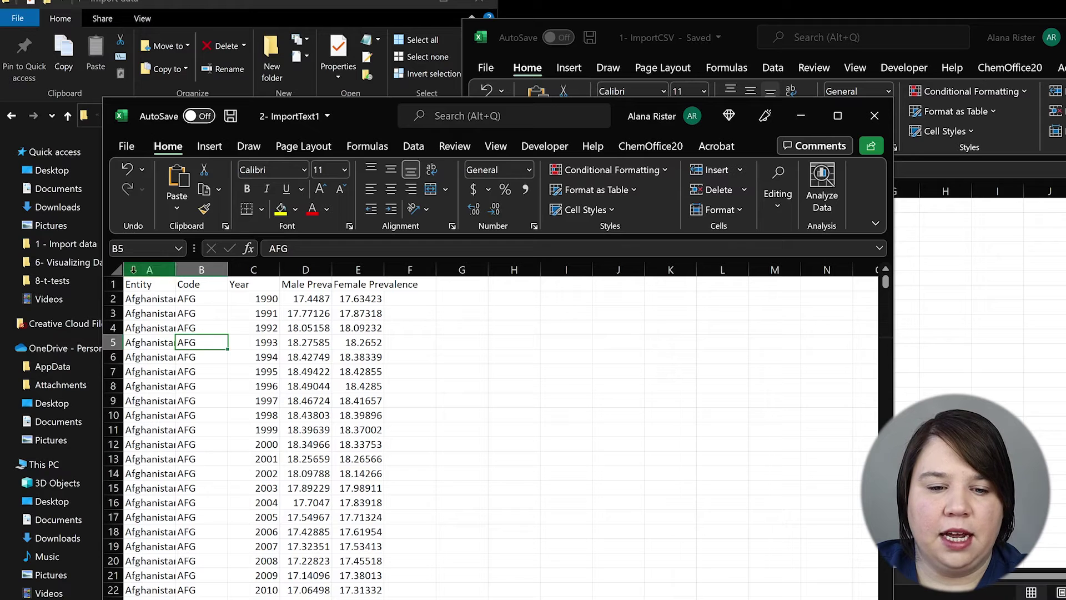
click(115, 271)
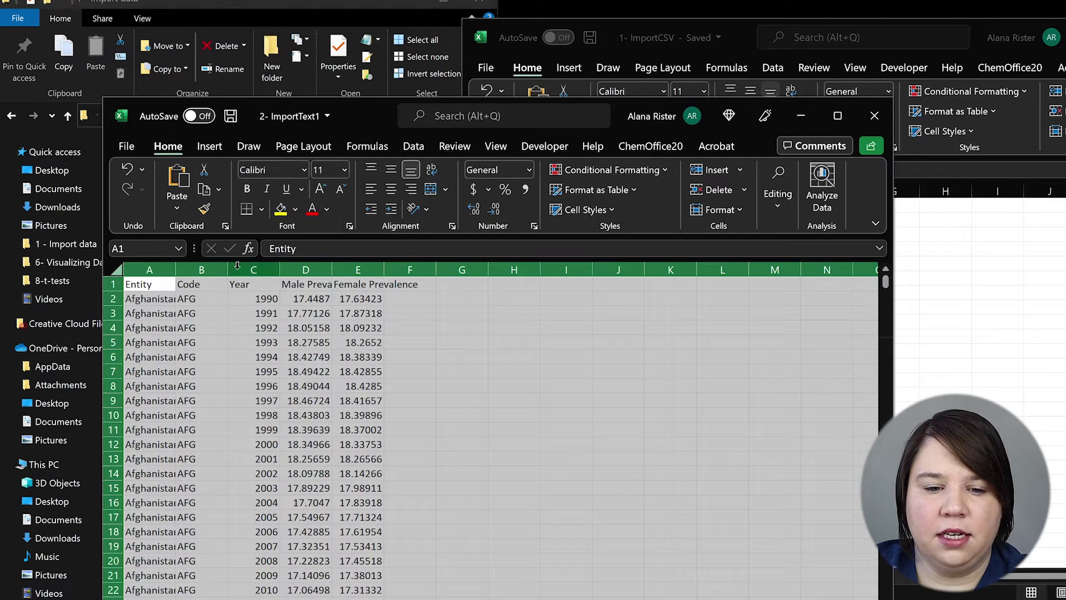
double_click(175, 270)
click(657, 425)
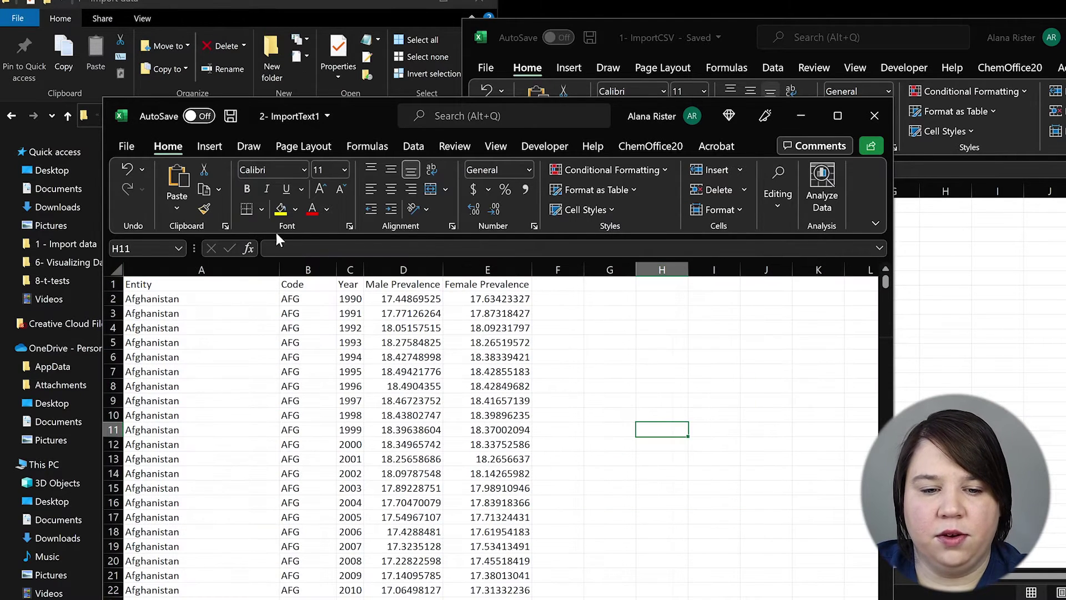
Step: Look through the imported rows, checking the Male Prevalence values and the country data further down the sheet
scroll(401, 388, down, 4)
scroll(401, 387, up, 4)
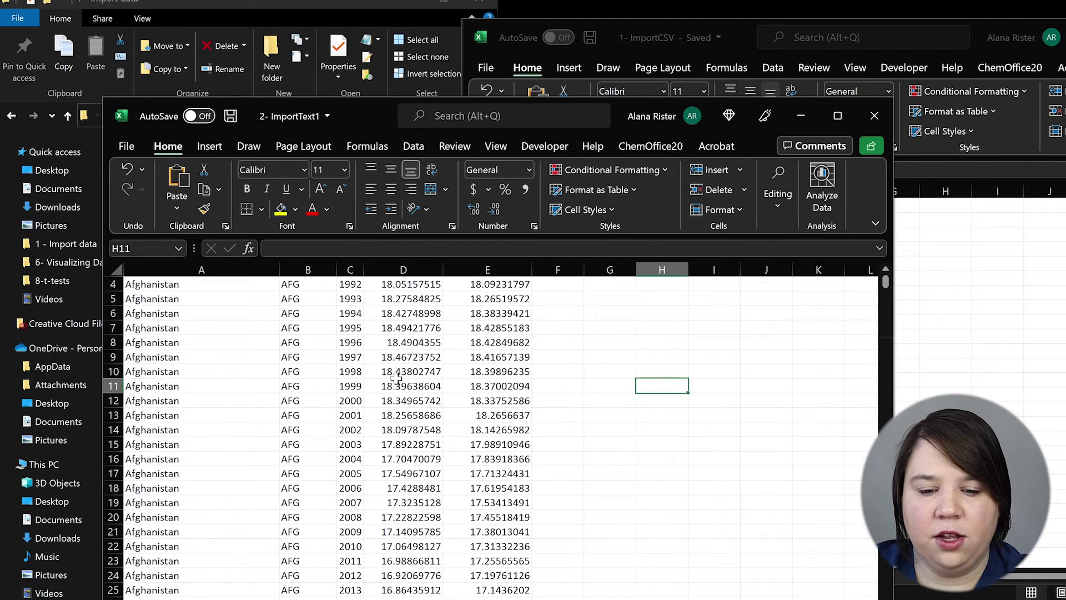
drag(403, 313, 411, 561)
click(714, 430)
scroll(844, 319, down, 3)
drag(886, 282, 885, 576)
Step: Search the Entity column for South Korea
click(165, 266)
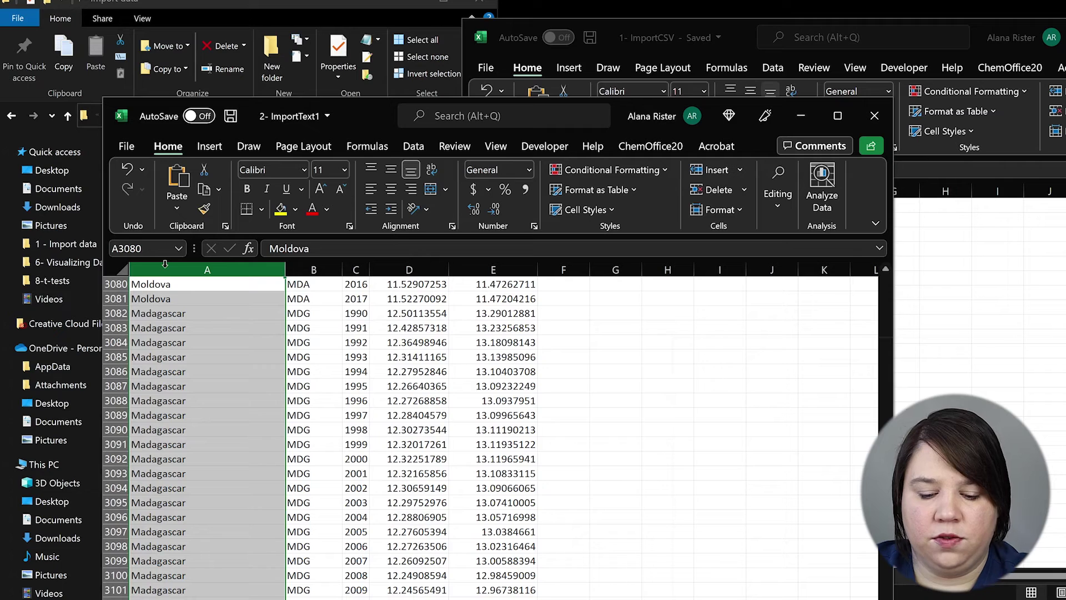
key(ctrl+f)
text(South Korea)
key(Return)
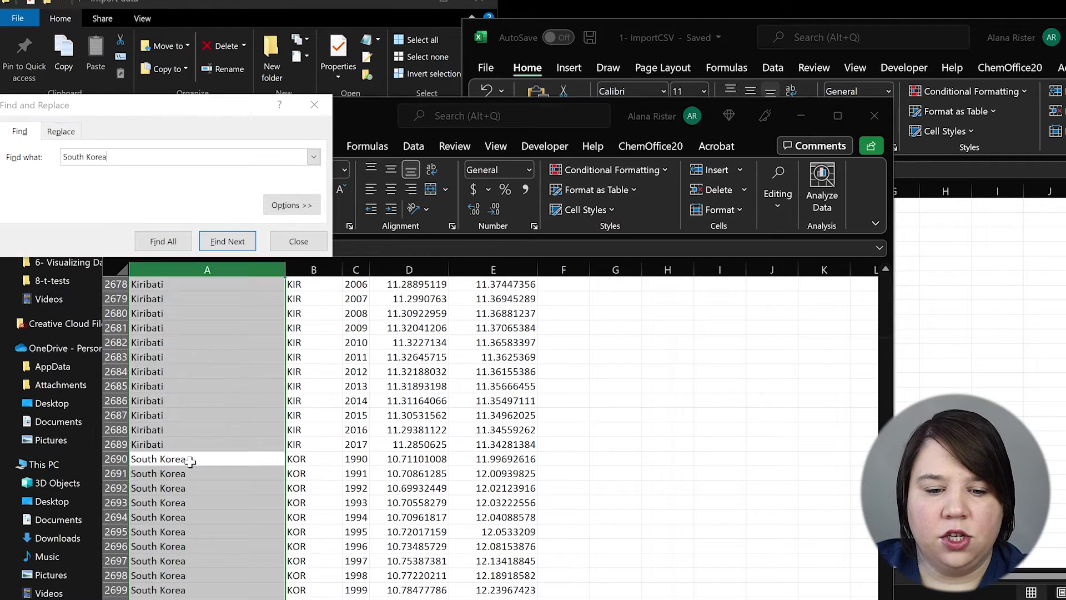
Step: Compare the last Kiribati row with the first South Korea row, and close the search dialog
click(166, 459)
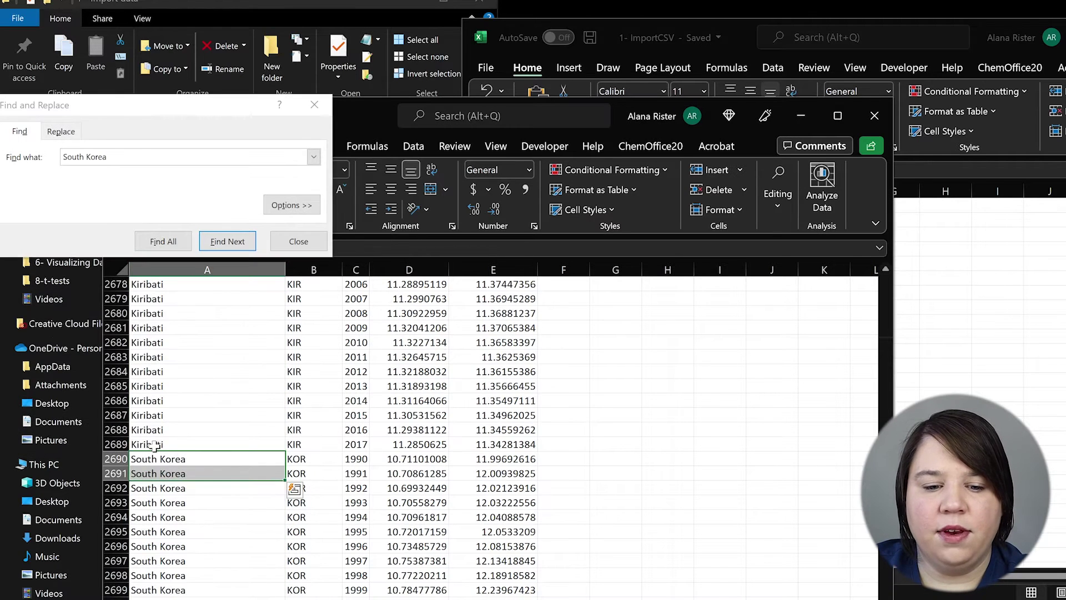
click(150, 442)
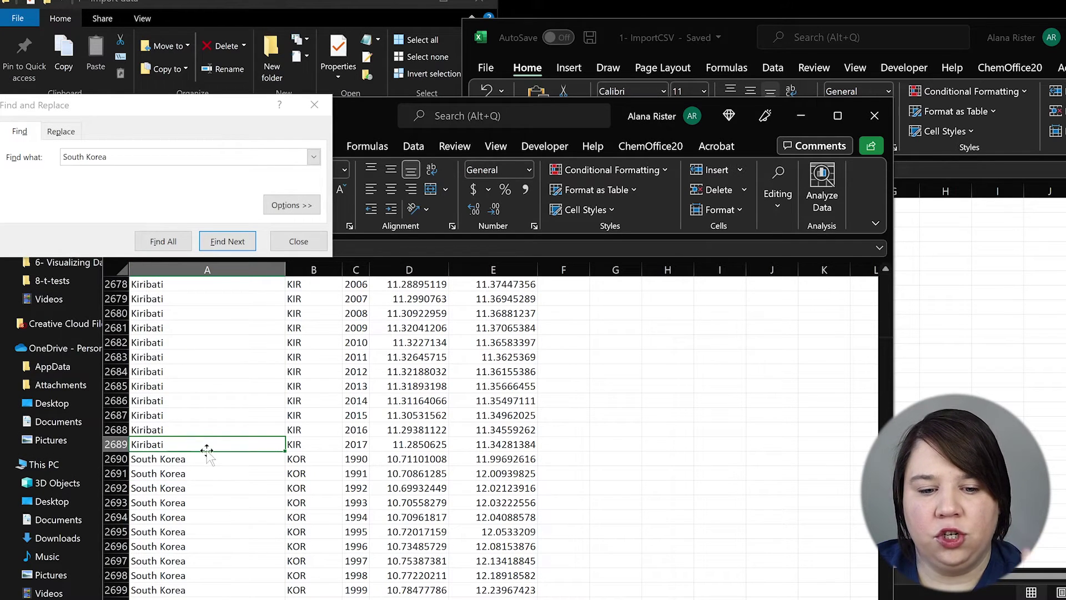
click(191, 459)
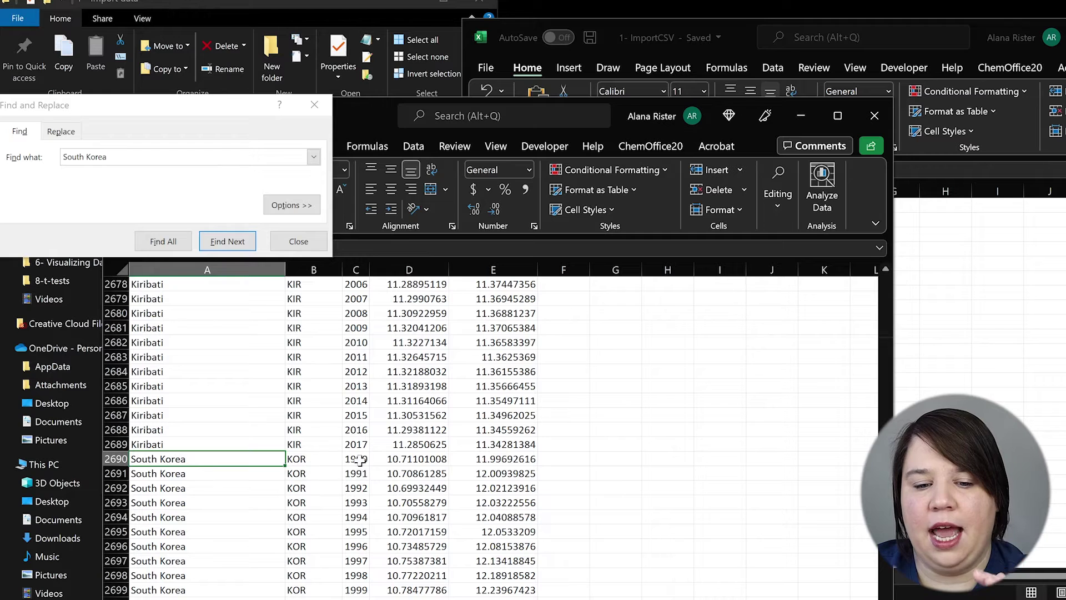
click(397, 432)
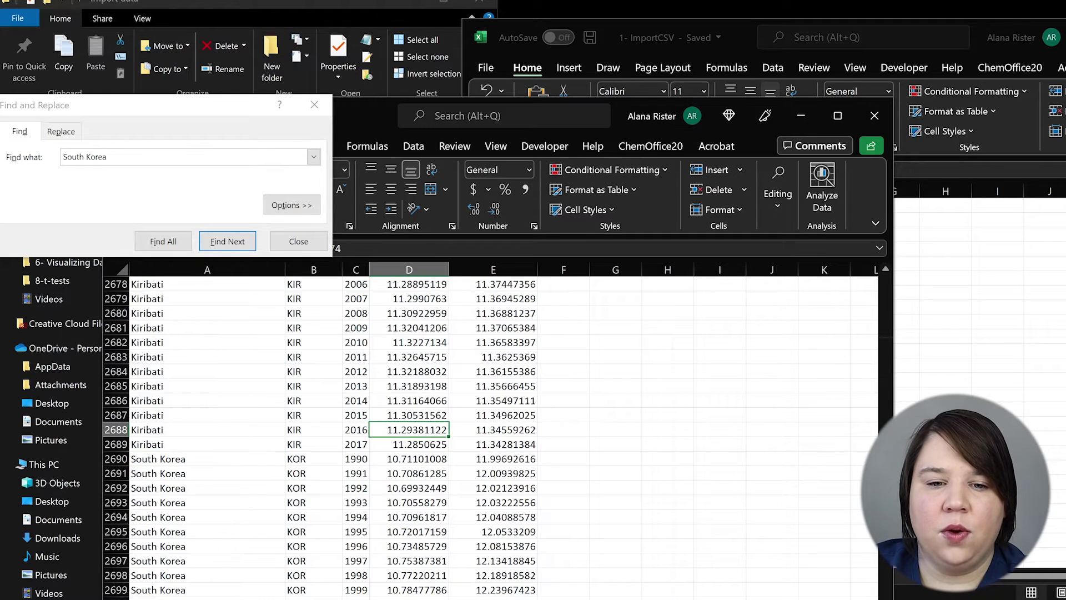
click(314, 105)
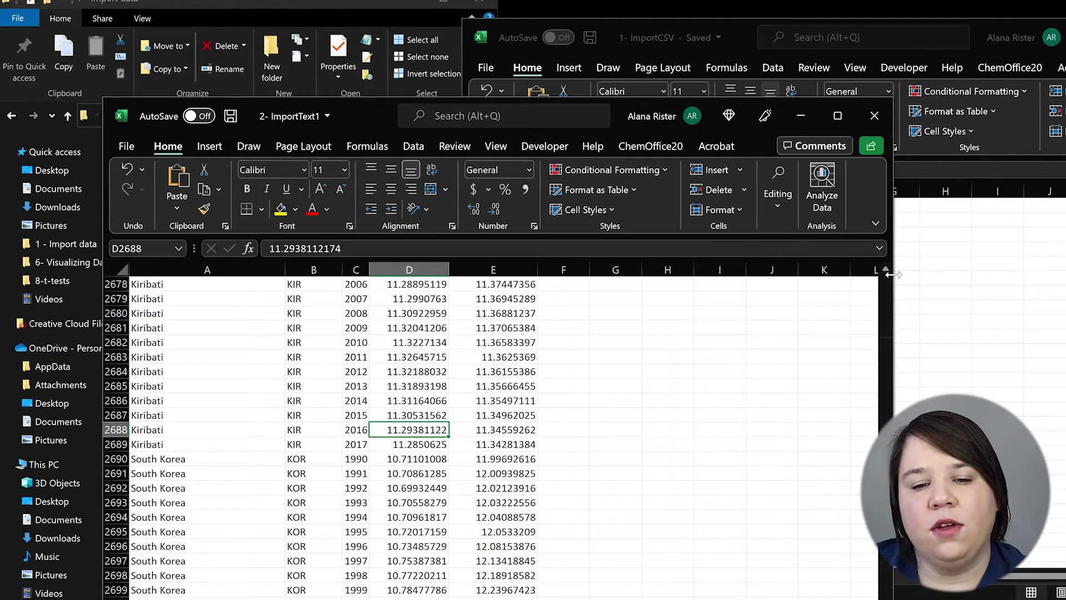
Step: Review the file types offered for saving the imported 2- ImportText1 data under another format
click(874, 116)
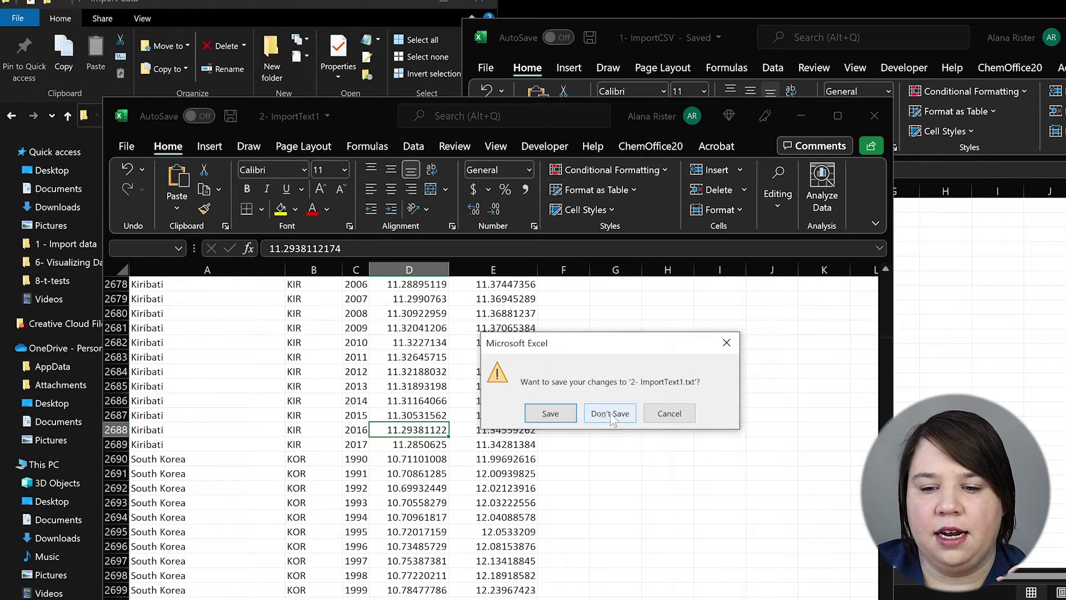
click(669, 413)
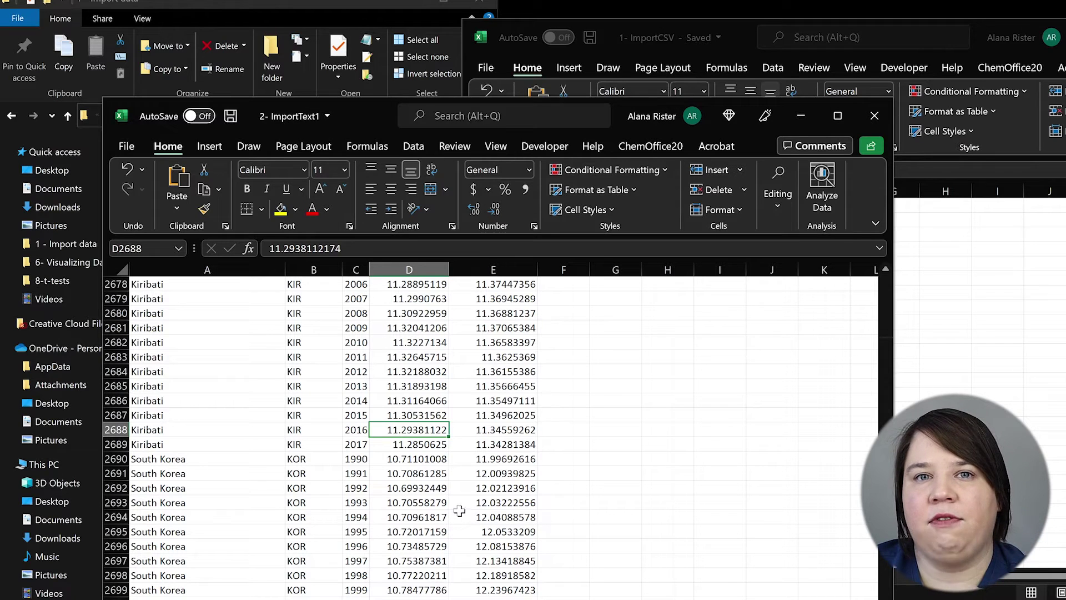
click(125, 146)
click(168, 339)
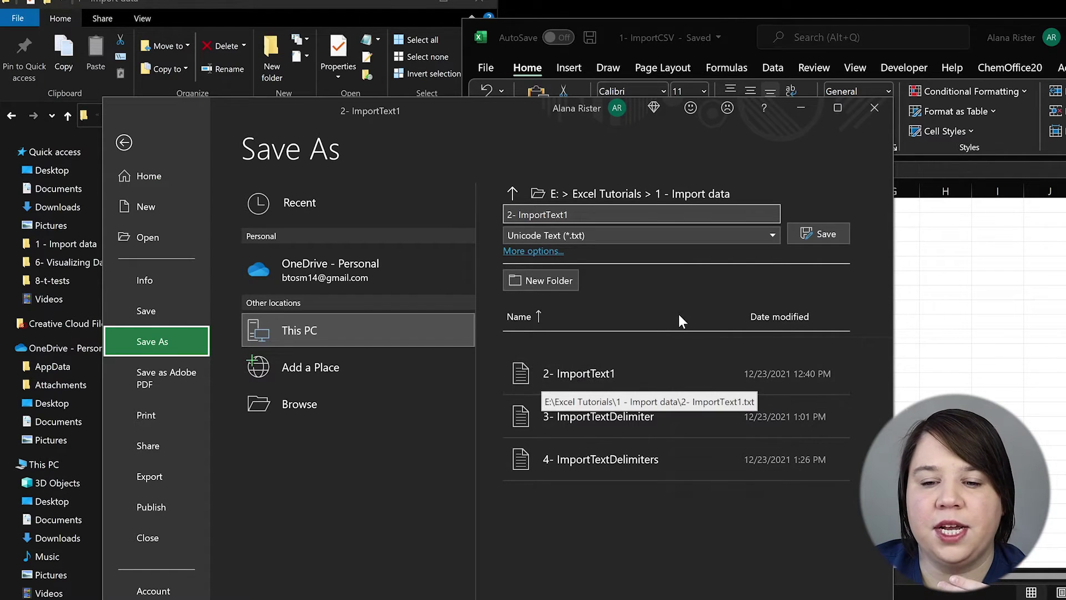
click(699, 237)
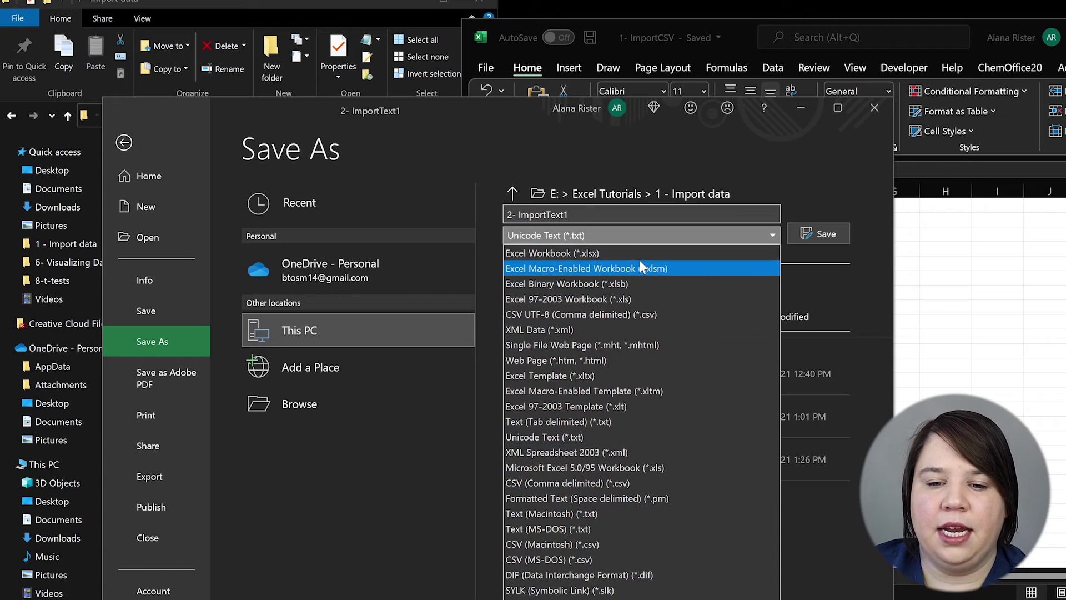
click(384, 454)
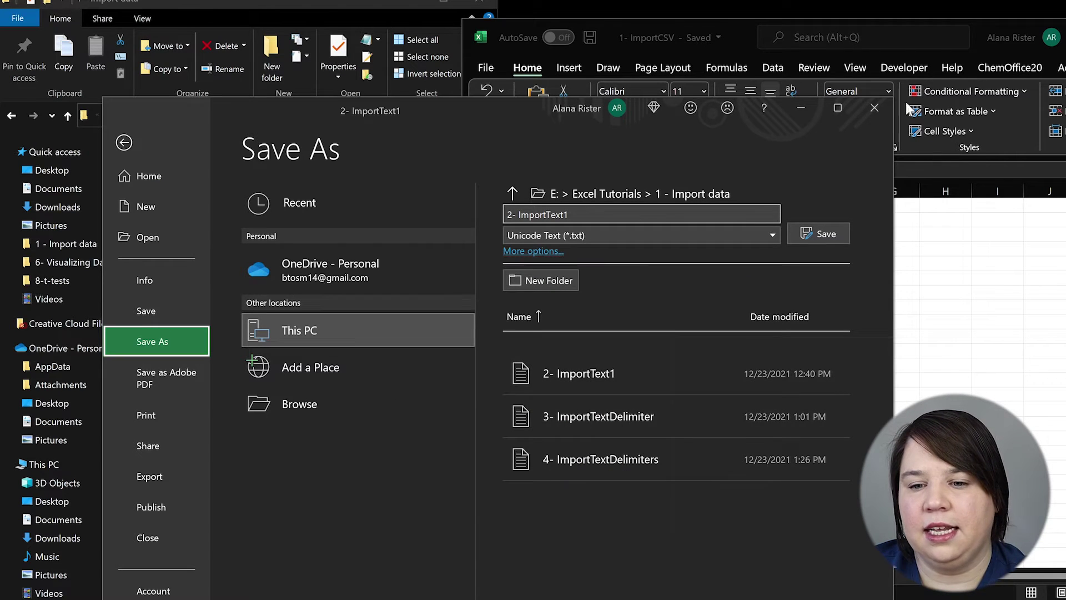
Step: Close the 2- ImportText1 file without saving the changes and return to the 1- ImportCSV workbook
click(876, 107)
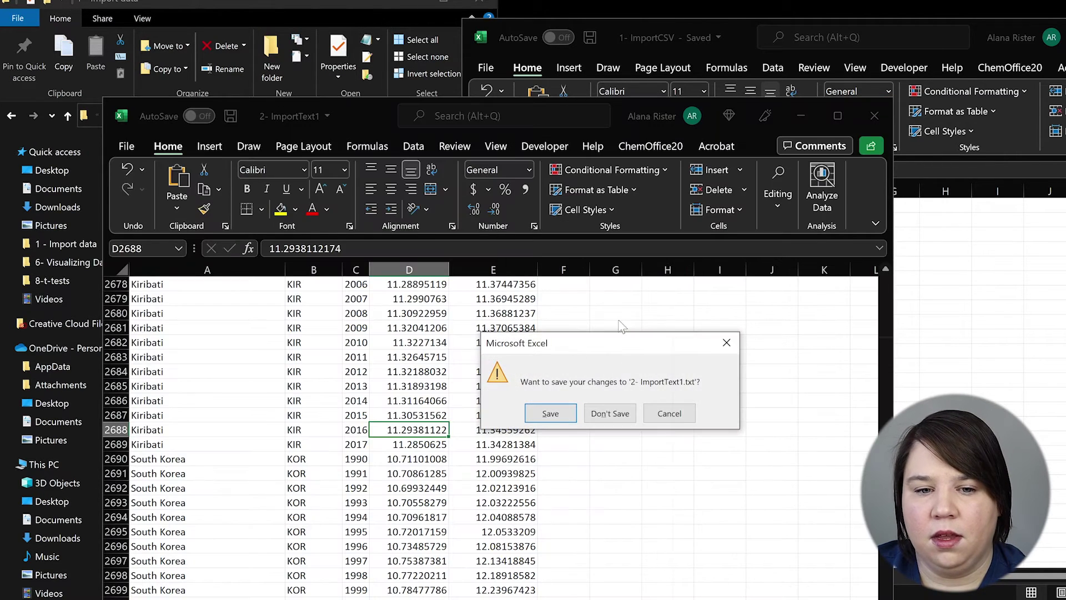
click(610, 414)
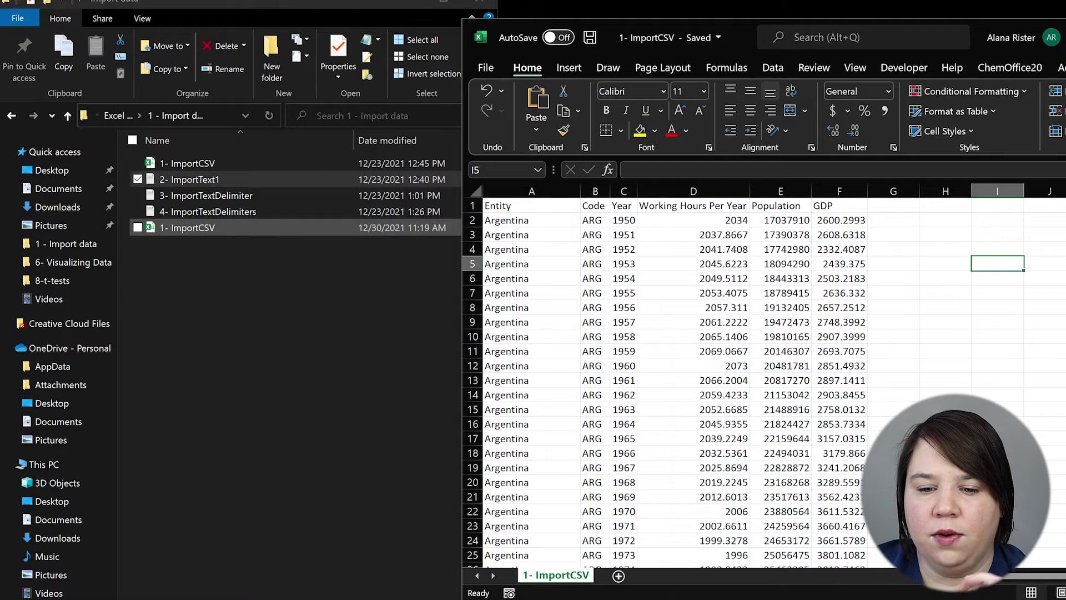
click(1064, 336)
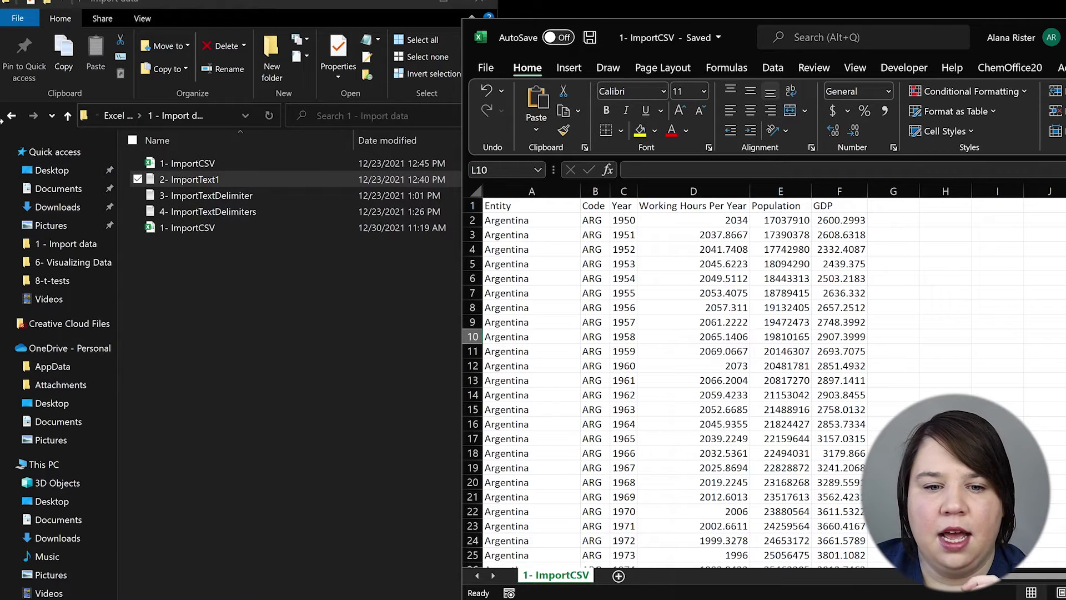
Step: Open the 3- ImportTextDelimiter text document in Notepad
click(249, 193)
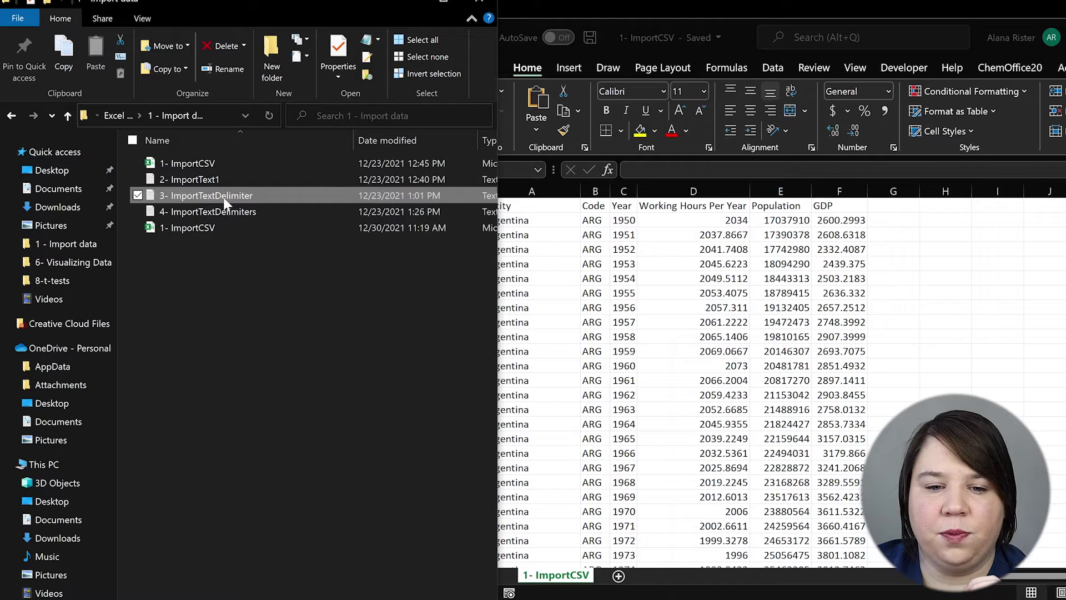
right_click(223, 198)
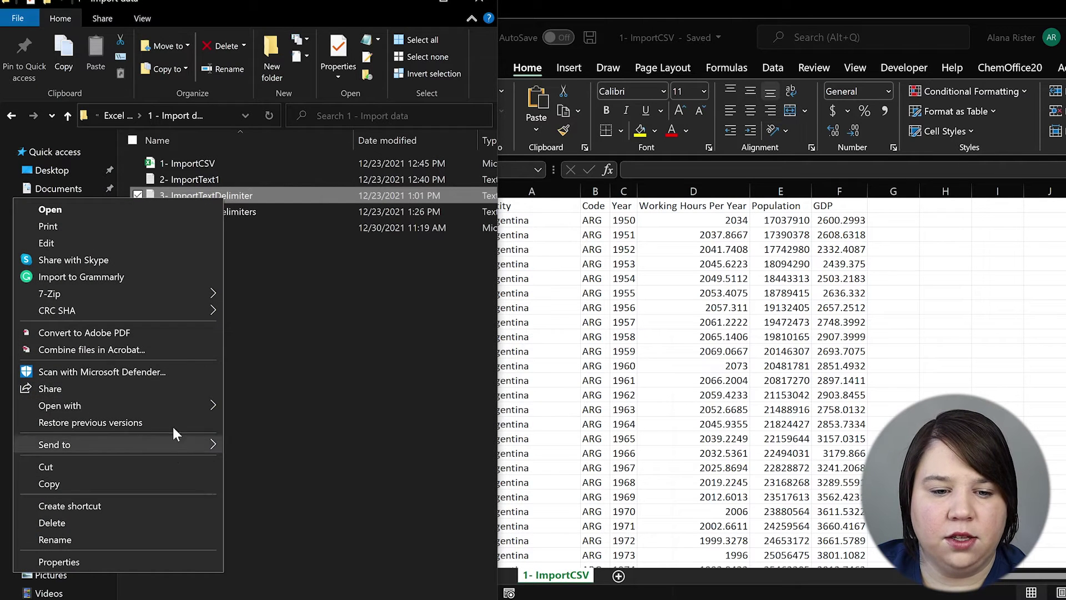
mouse_move(169, 404)
click(269, 408)
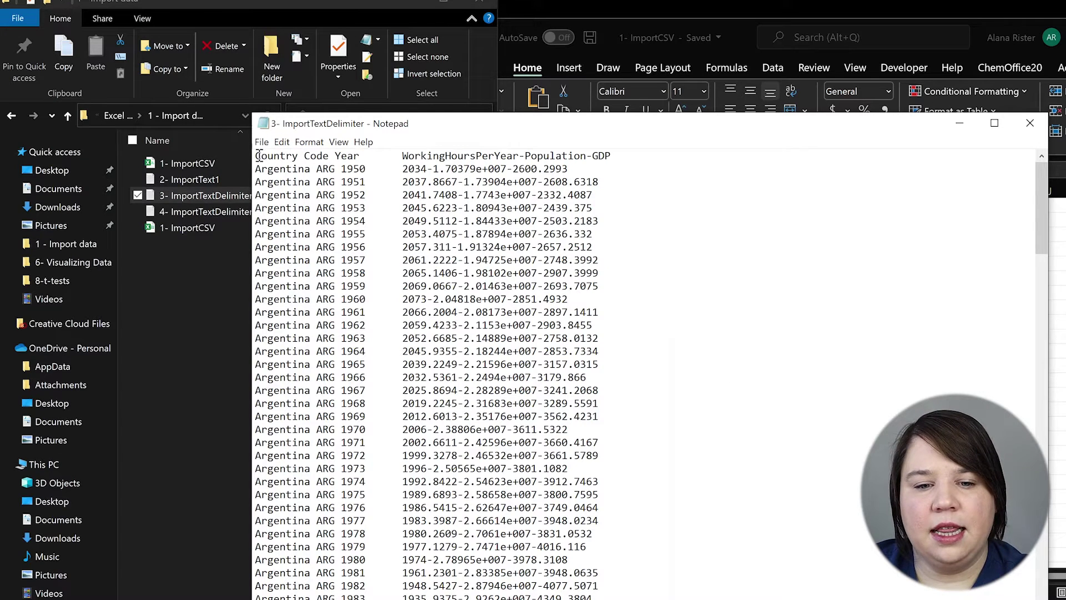
Step: Examine which separators divide the columns in the header and the first Argentina rows of the text file
drag(256, 156, 369, 181)
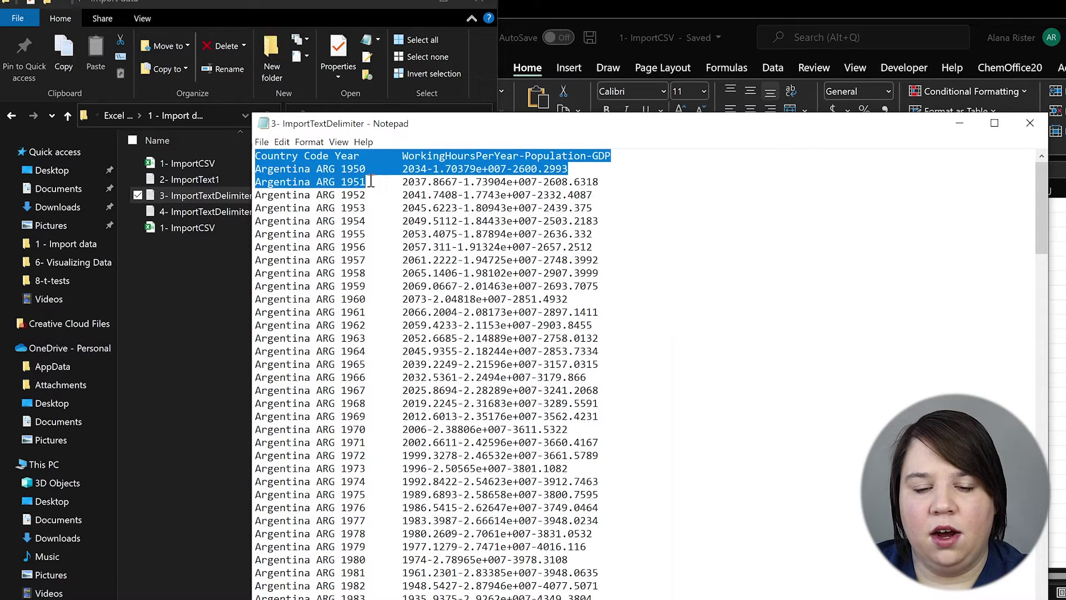
click(295, 162)
drag(298, 159, 396, 158)
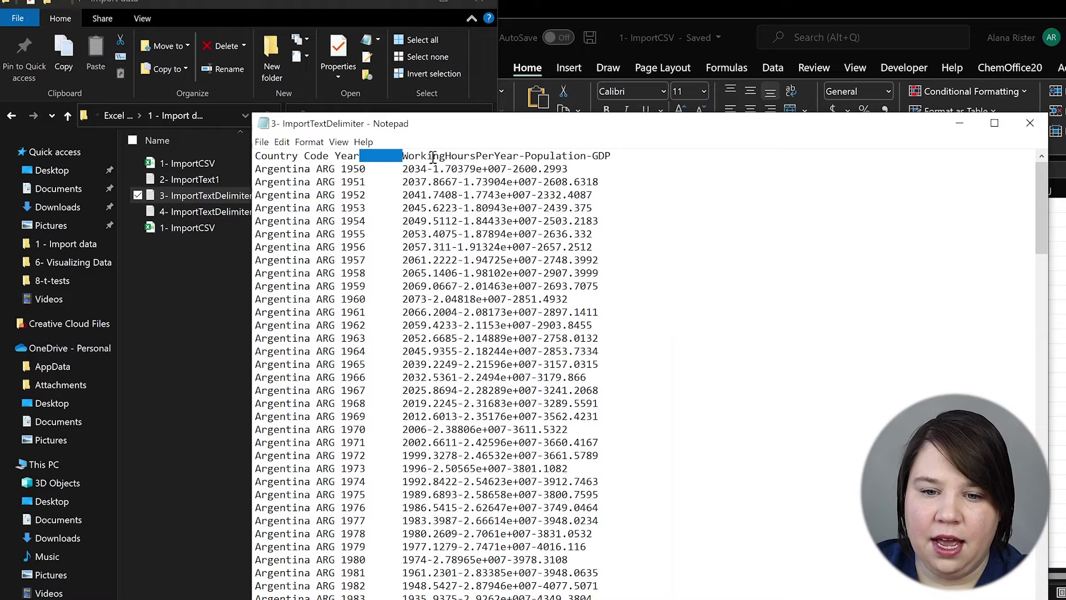
drag(518, 159, 532, 158)
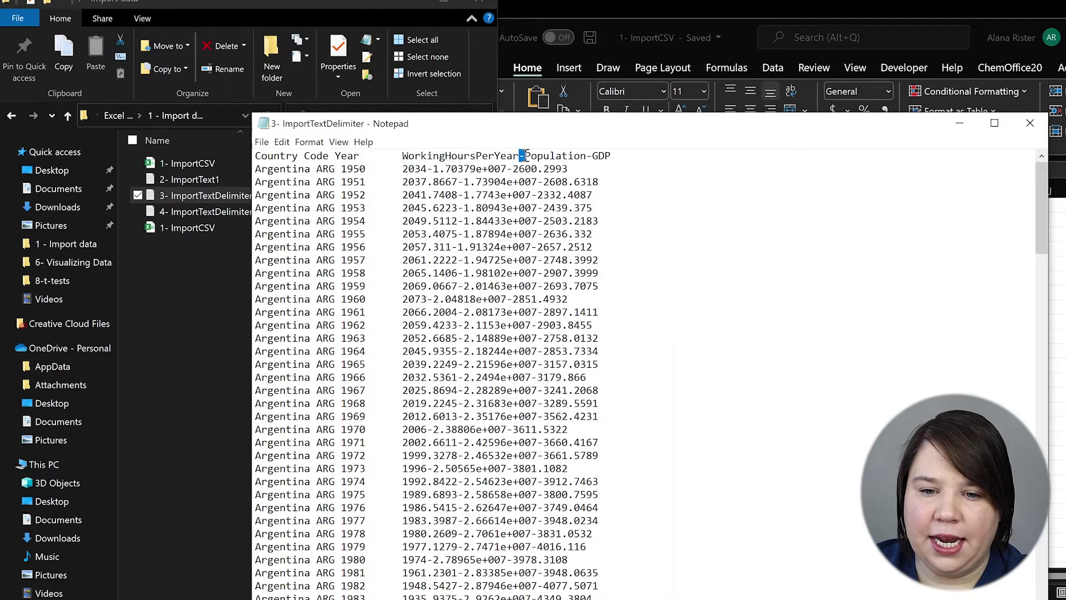
drag(403, 169, 586, 173)
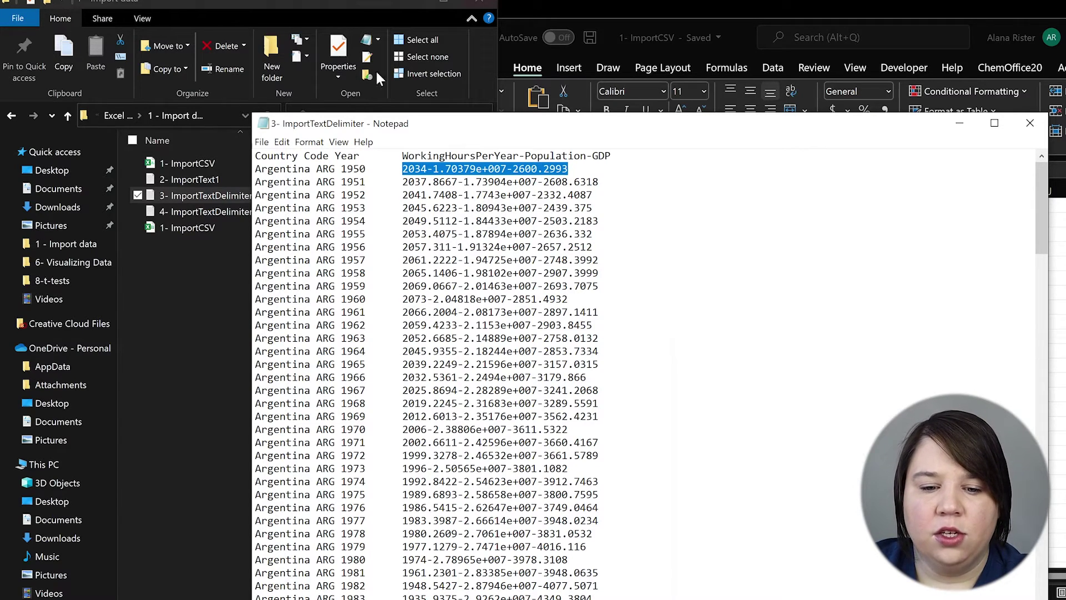
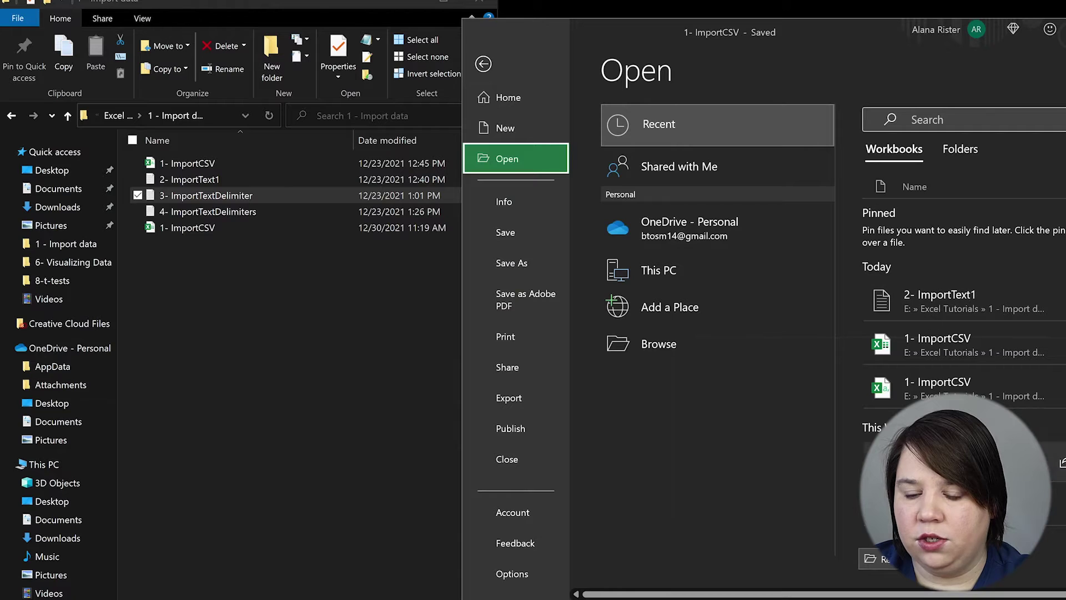
Step: Open the 3- ImportTextDelimiter file in Excel from the 1 - Import data folder, with the file type filter set to All Files
click(689, 269)
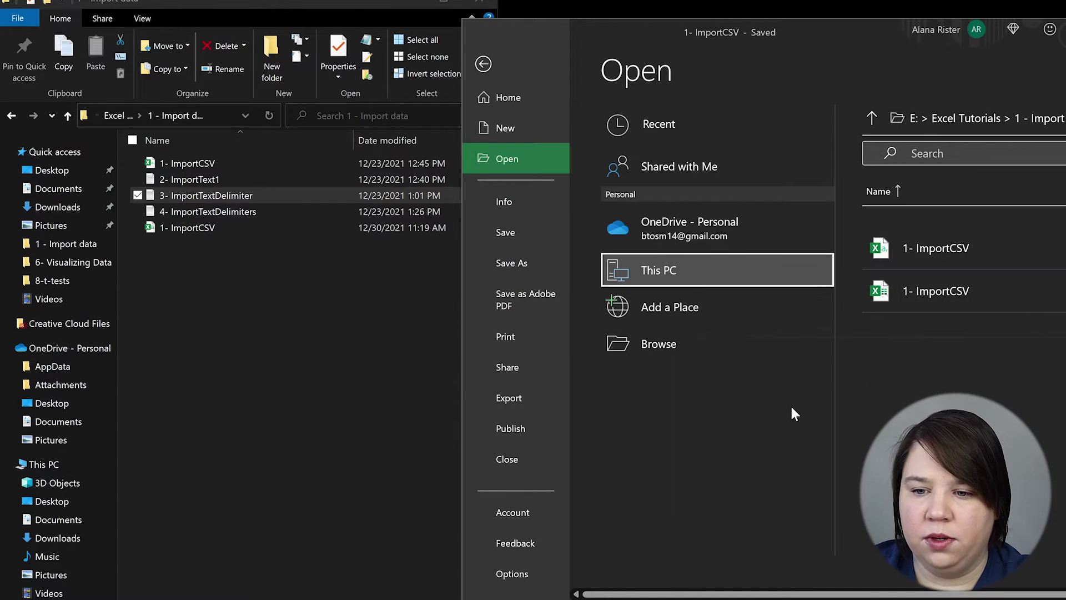
click(949, 118)
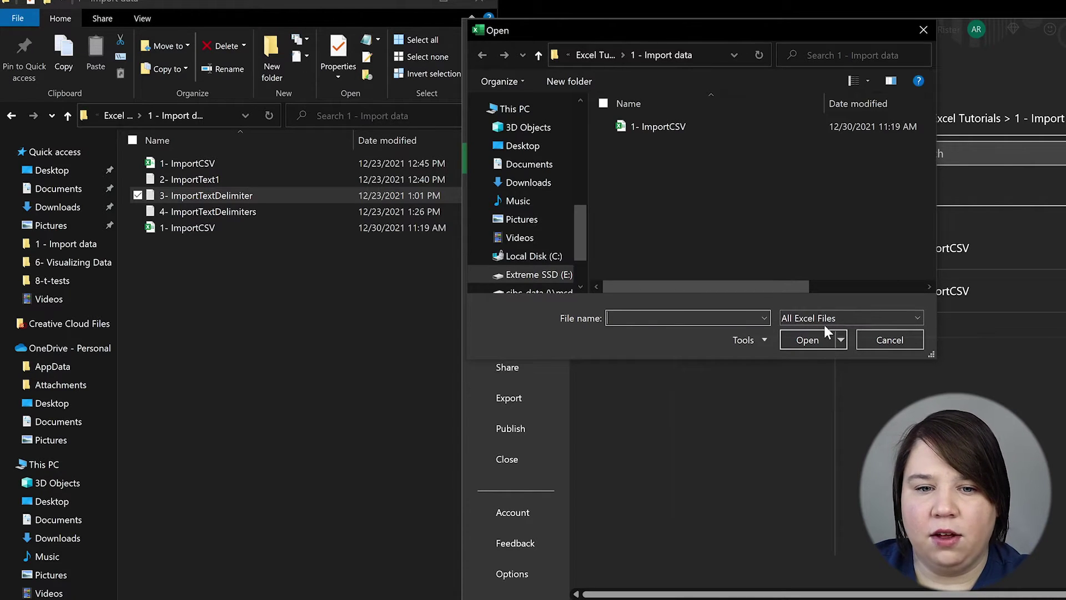
click(865, 318)
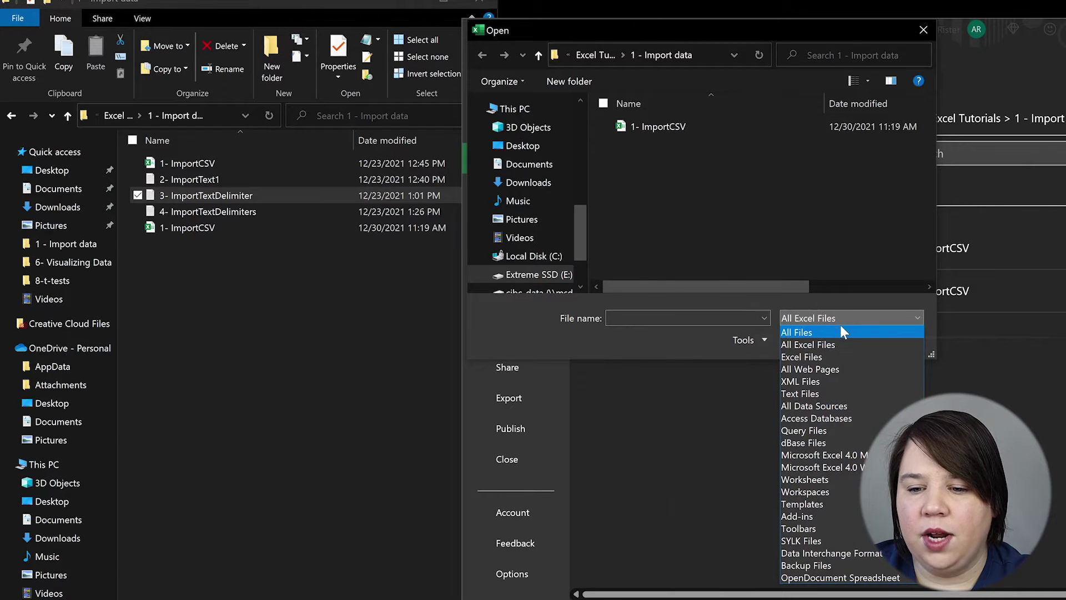
click(844, 392)
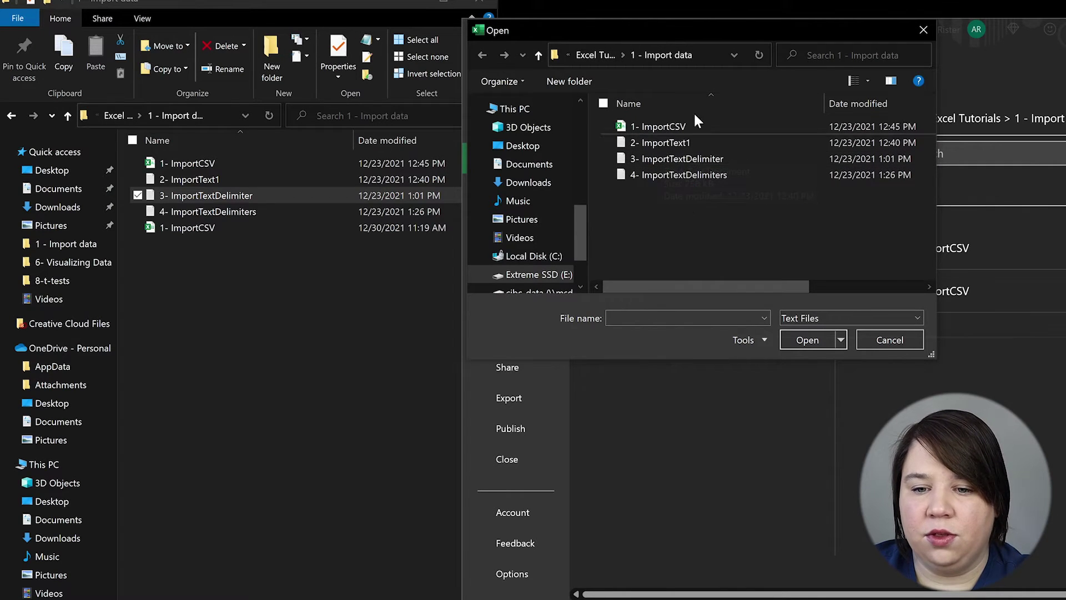
click(826, 319)
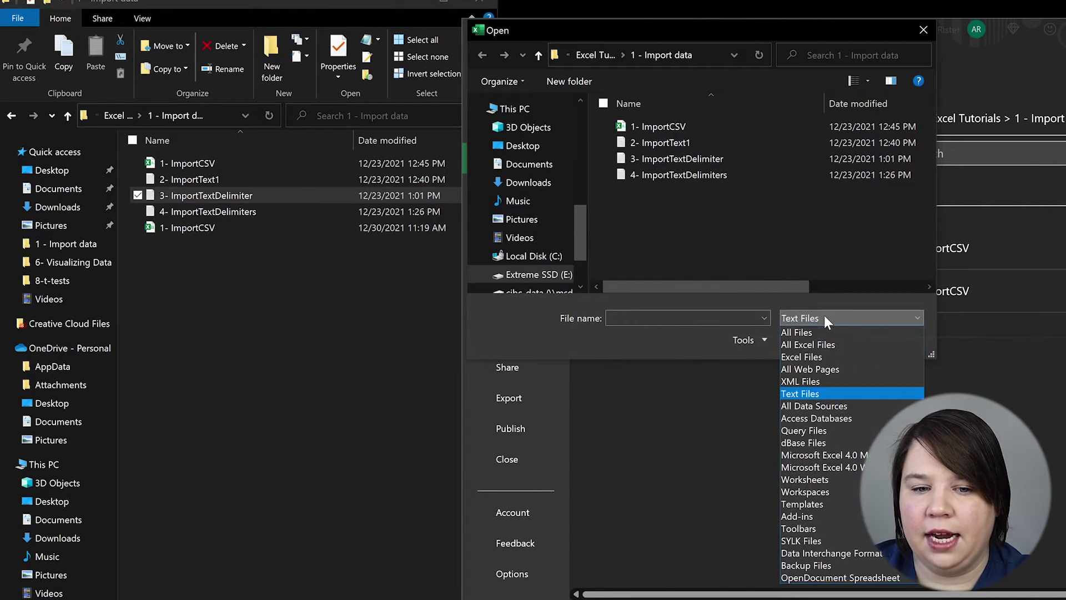
click(822, 332)
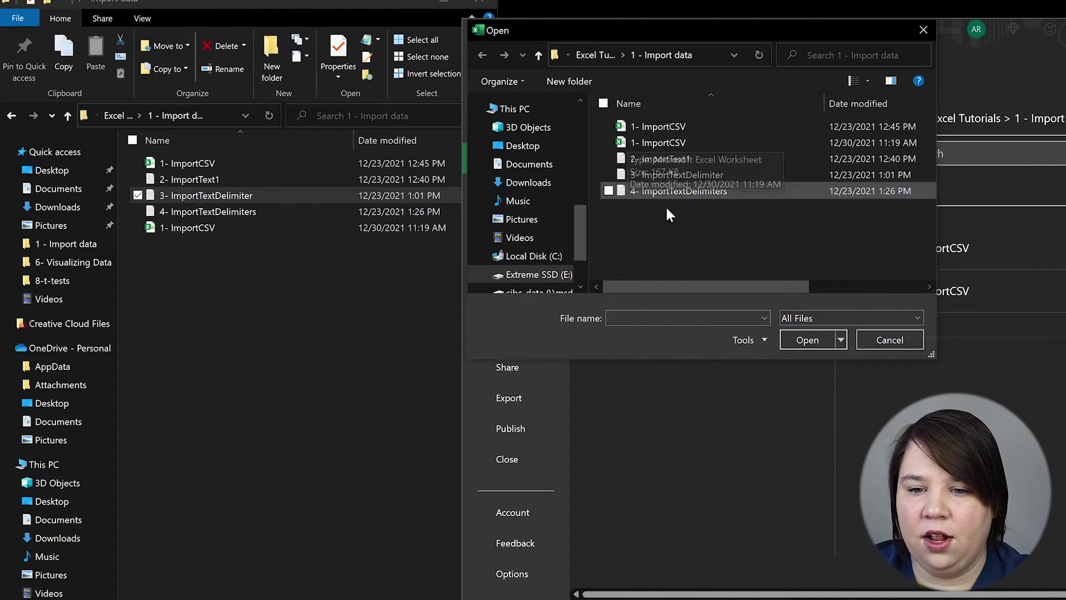
click(699, 176)
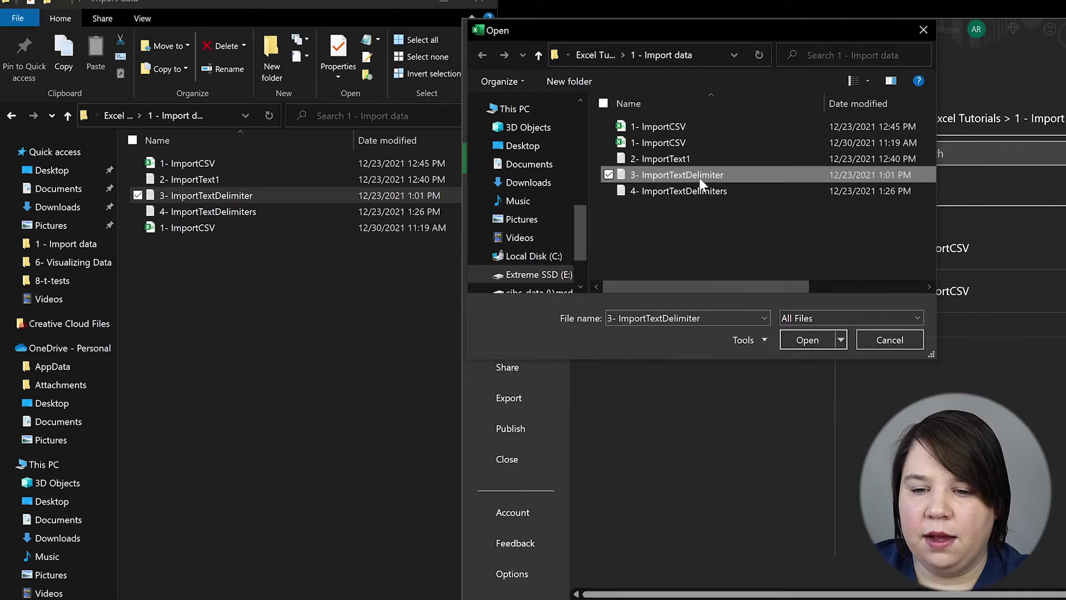
click(802, 340)
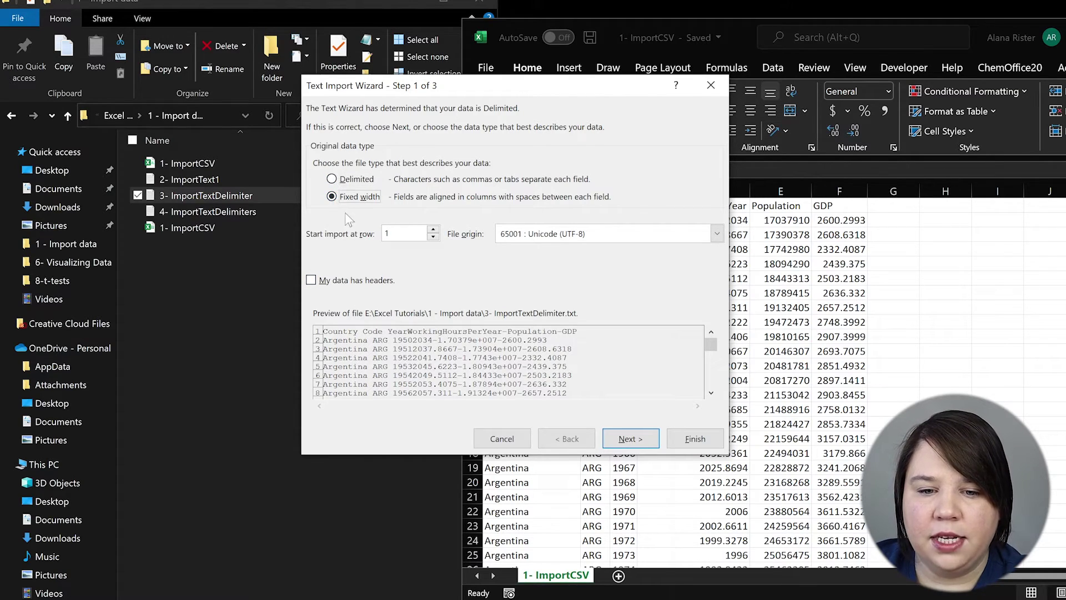
Step: Try splitting the text file as Fixed width, adding column breaks at about positions 22 and 8 in the data preview
click(332, 196)
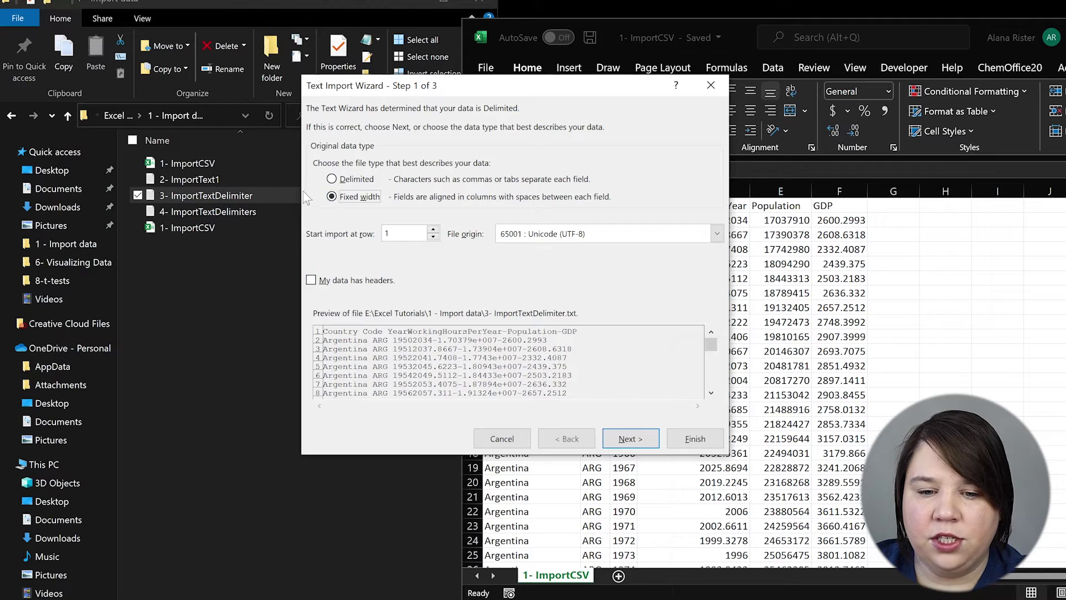
click(633, 438)
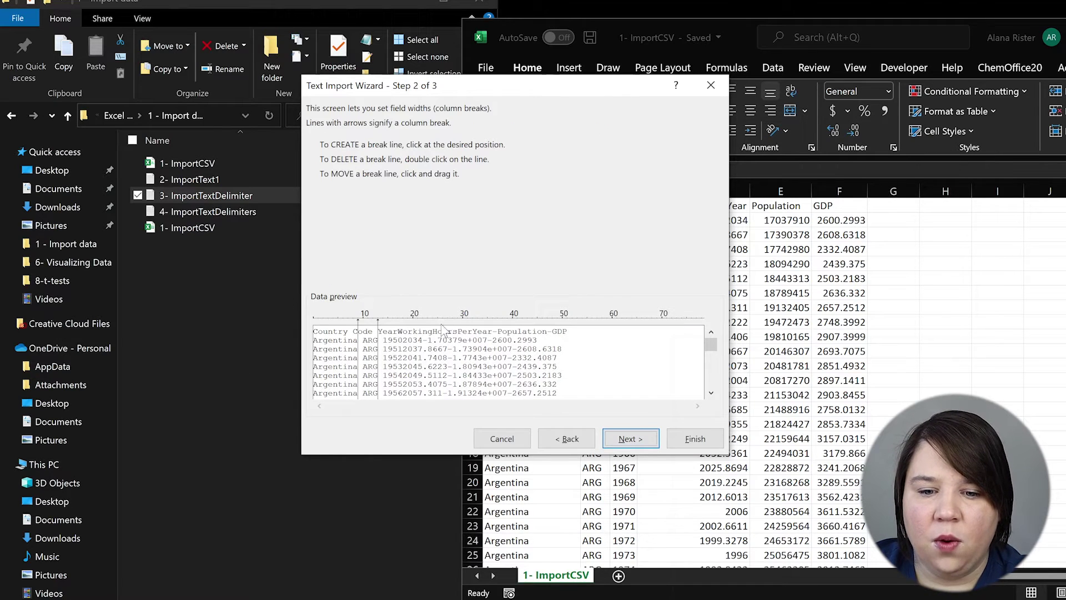
click(423, 319)
drag(425, 322, 425, 324)
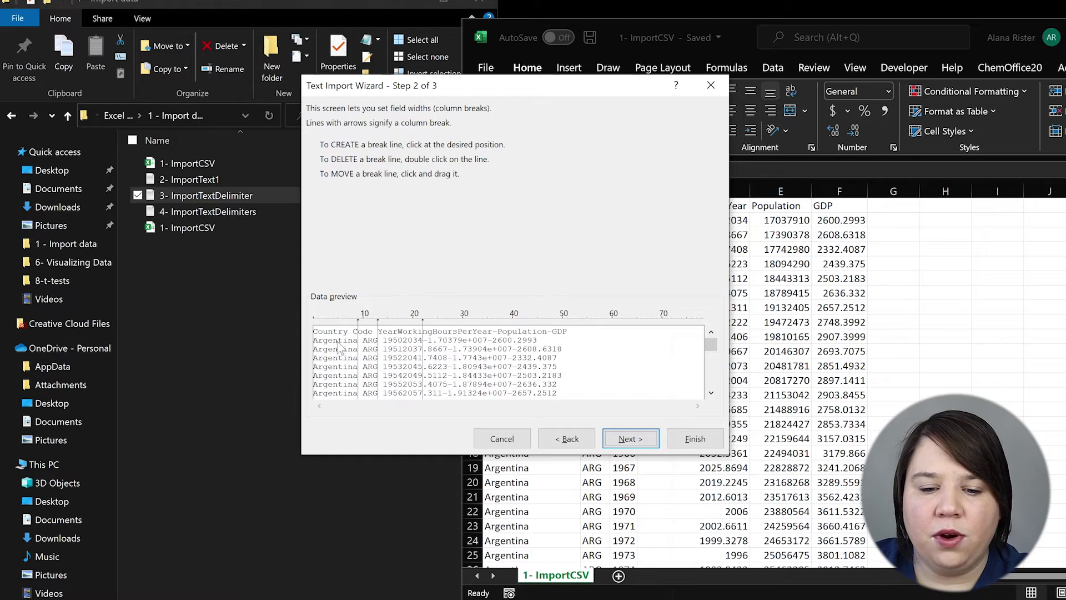
drag(711, 345, 715, 379)
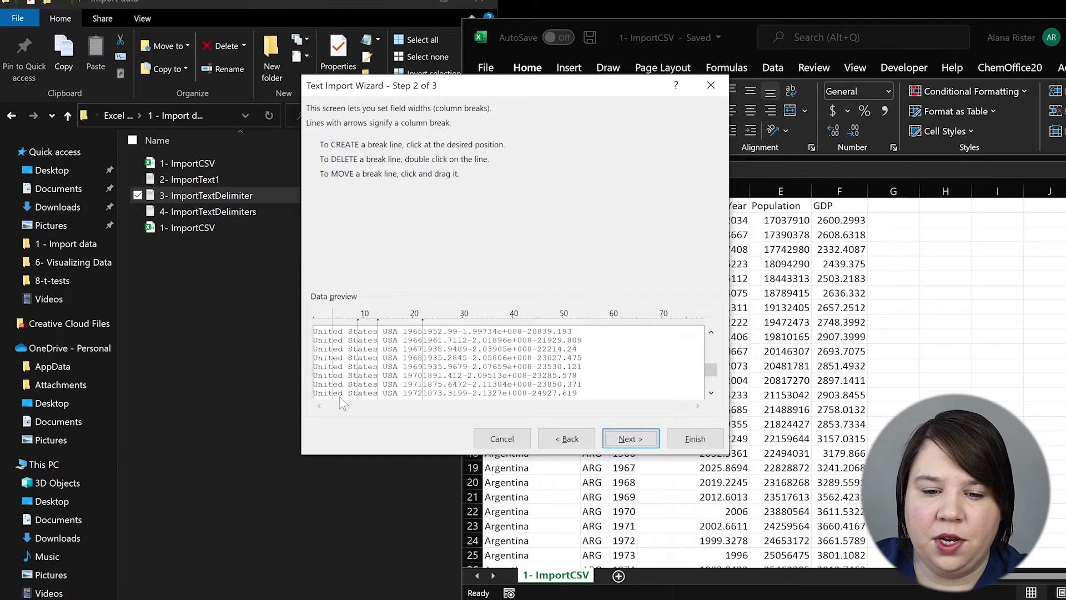
drag(363, 395, 353, 401)
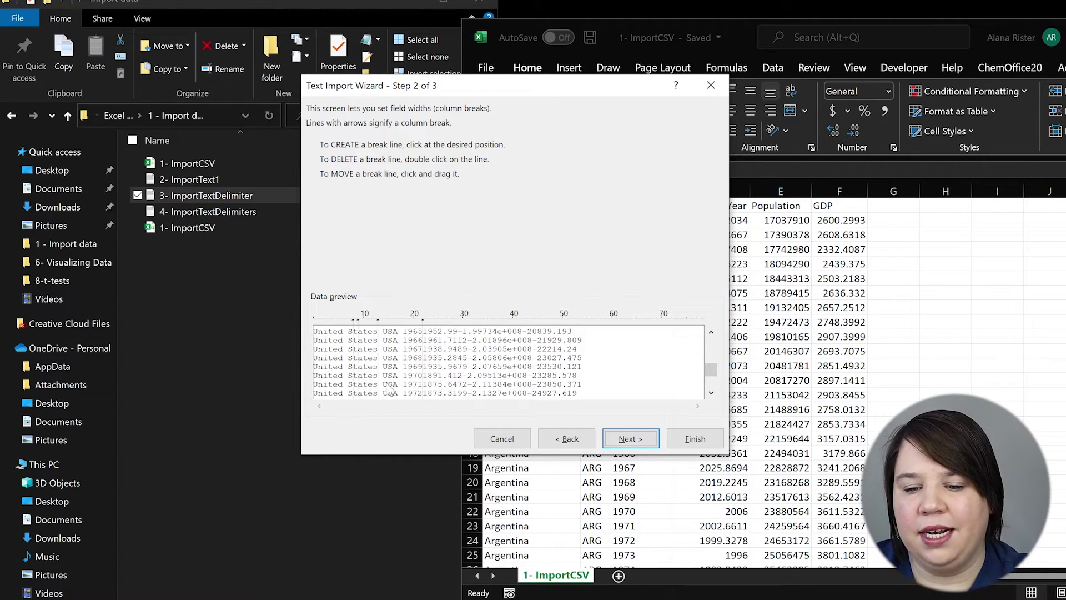
click(556, 442)
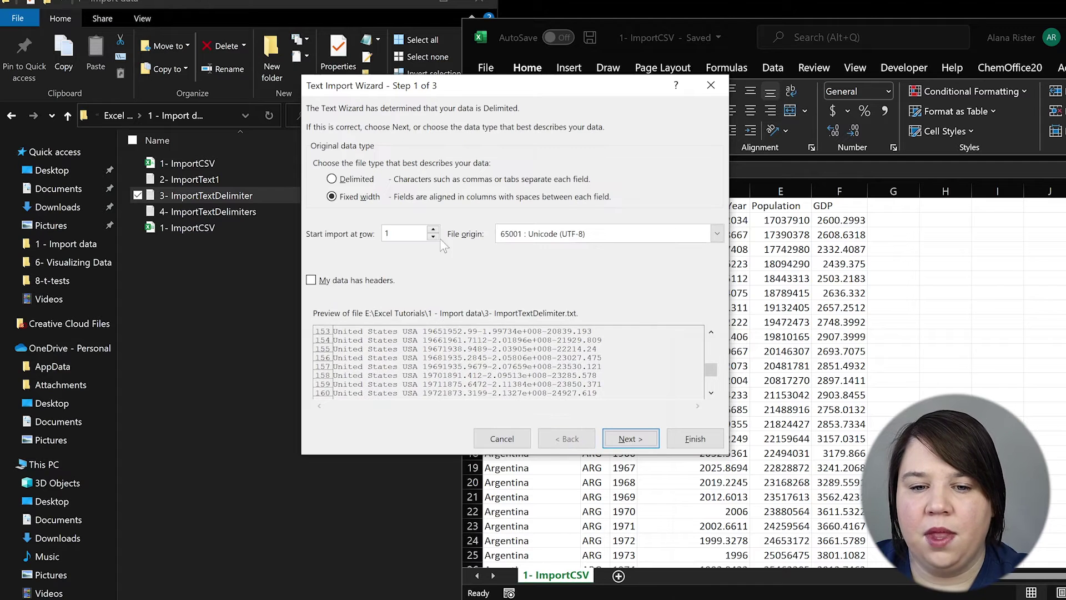
Step: Import the text file as Delimited with Tab, Space and "-" as delimiters, treating consecutive delimiters as one and keeping the General column format
click(333, 179)
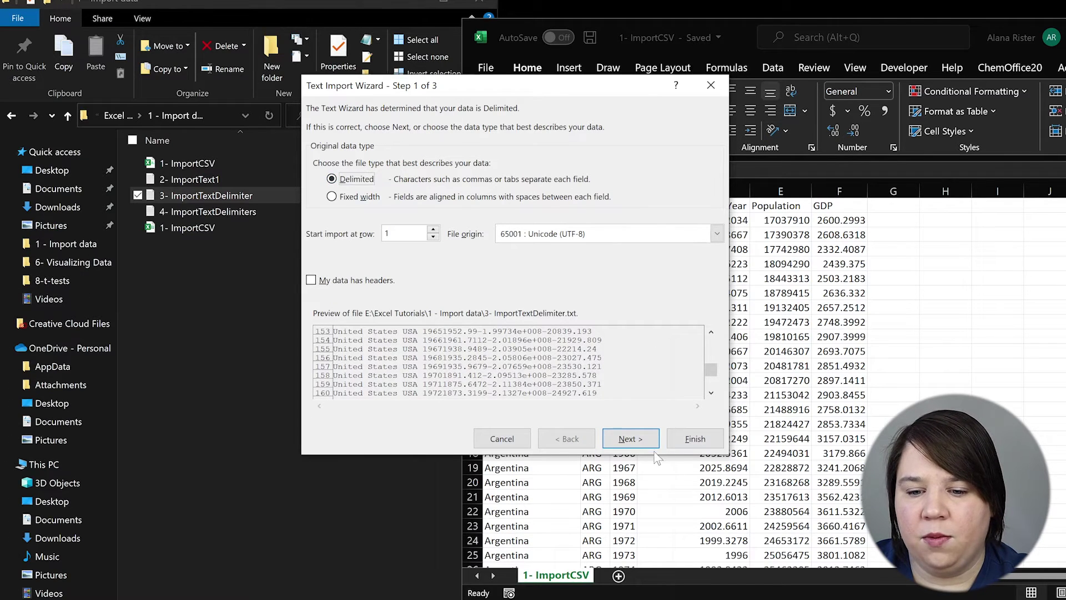
click(630, 439)
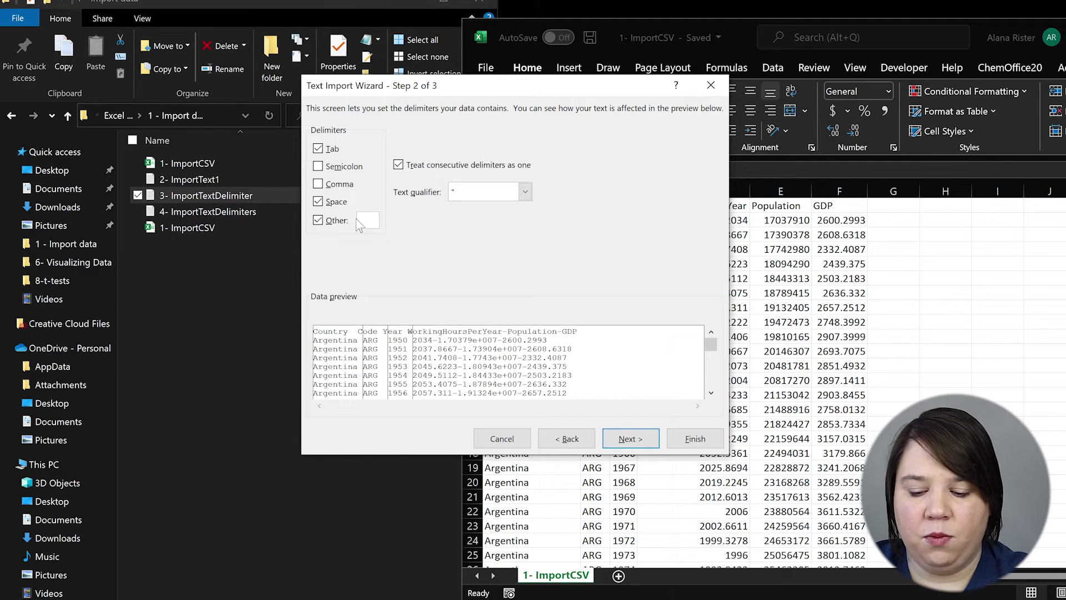
text(-)
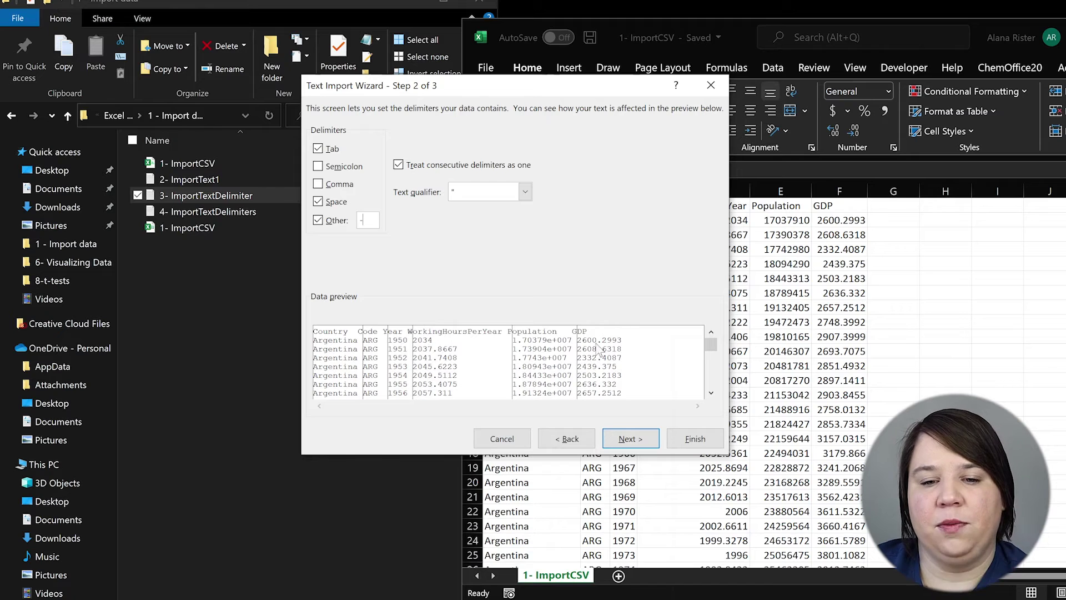
click(644, 443)
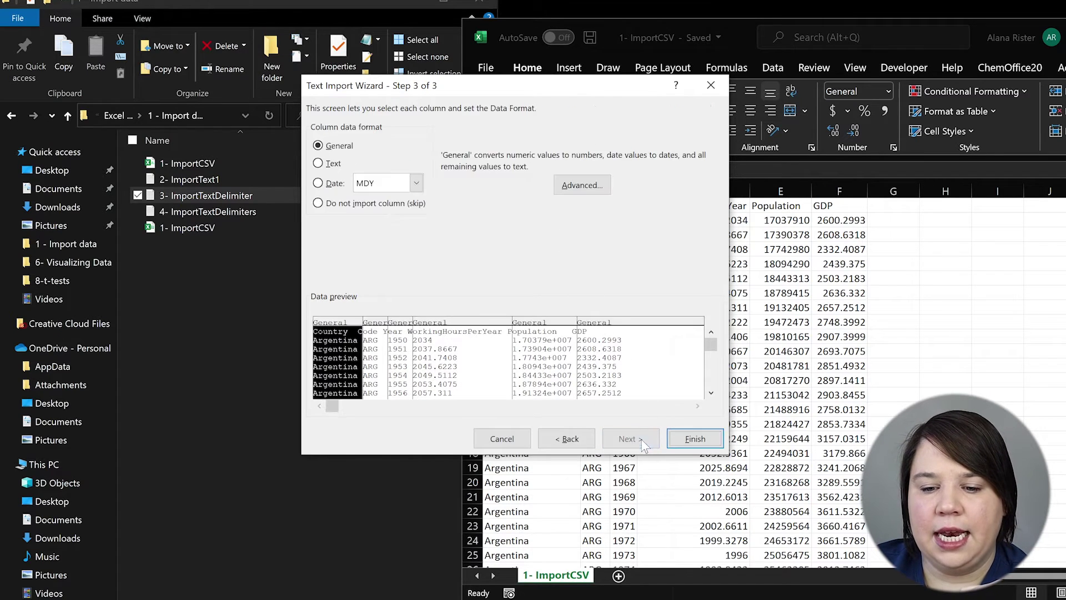
click(695, 440)
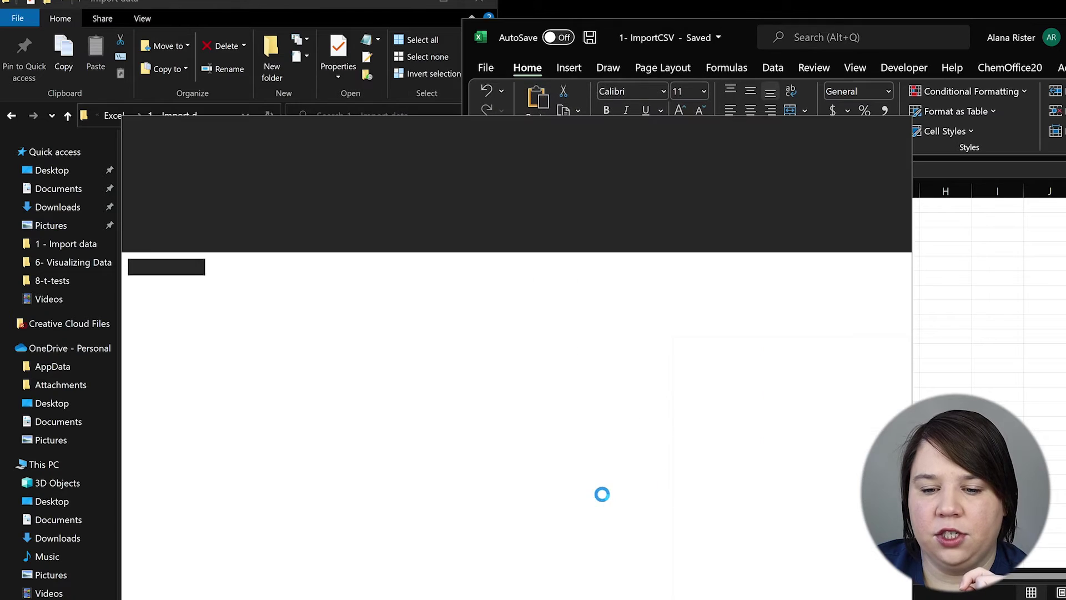
Step: Auto-fit the widths of all columns in the imported 3- ImportTextDelimiter sheet
scroll(767, 372, down, 4)
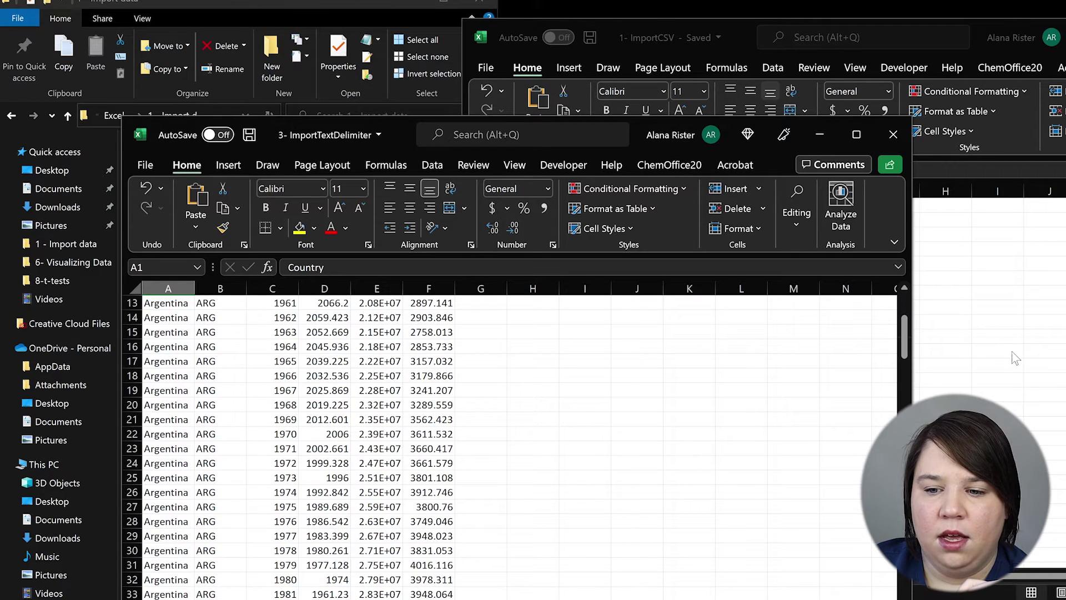
scroll(530, 441, up, 4)
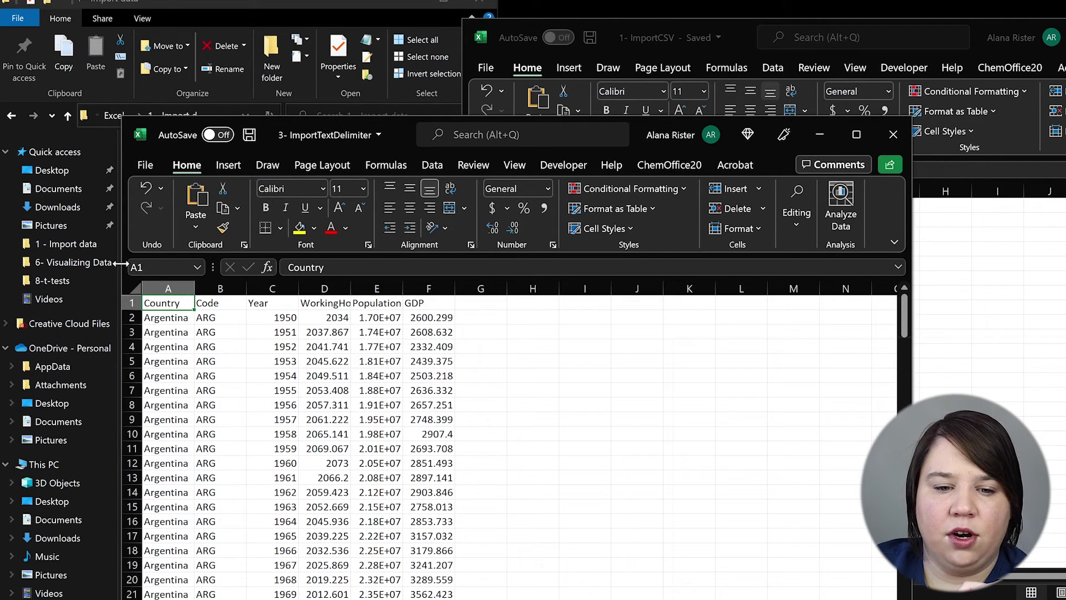
click(134, 287)
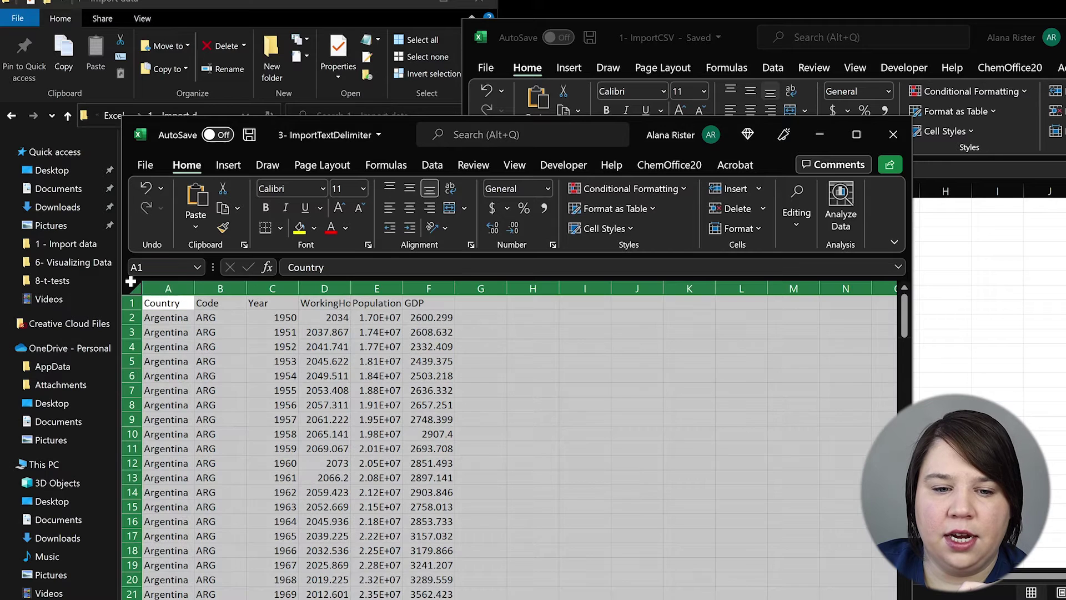
double_click(300, 287)
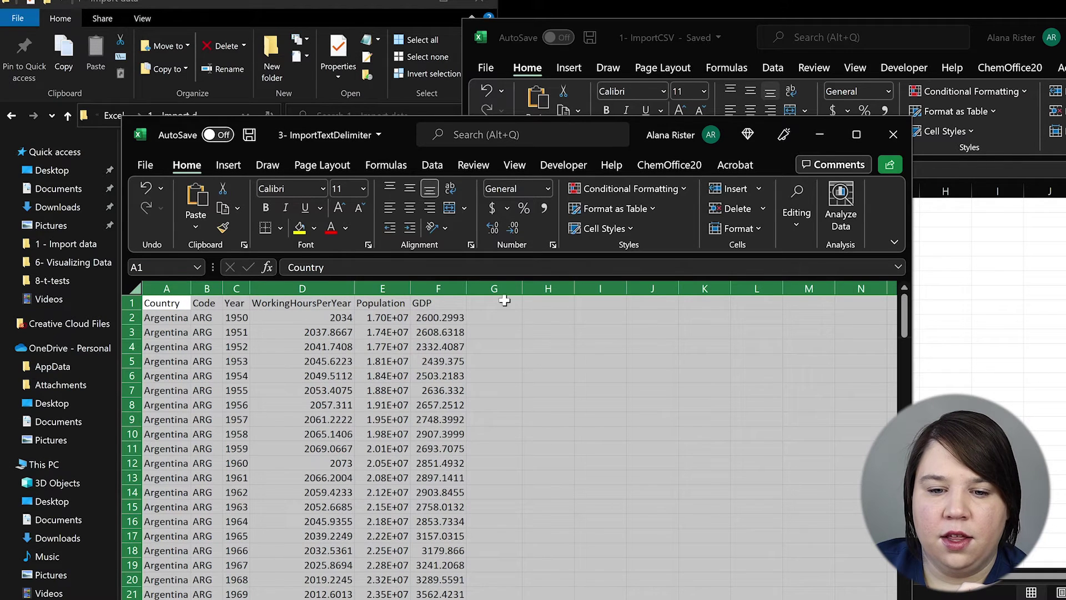
click(611, 532)
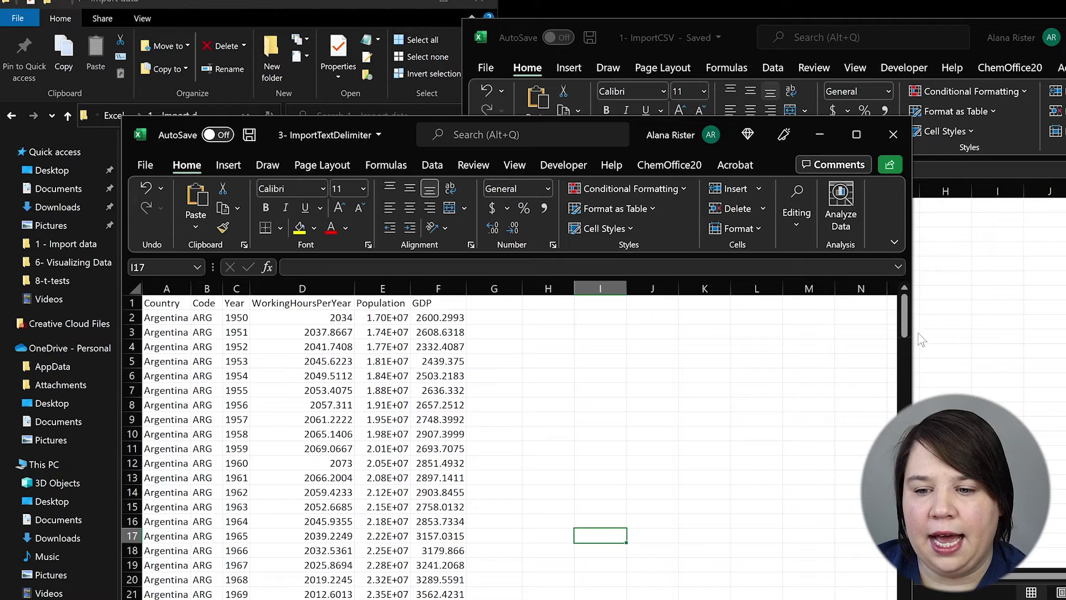
Step: Search the Country column for "United States"
click(155, 286)
key(ctrl+f)
text(United)
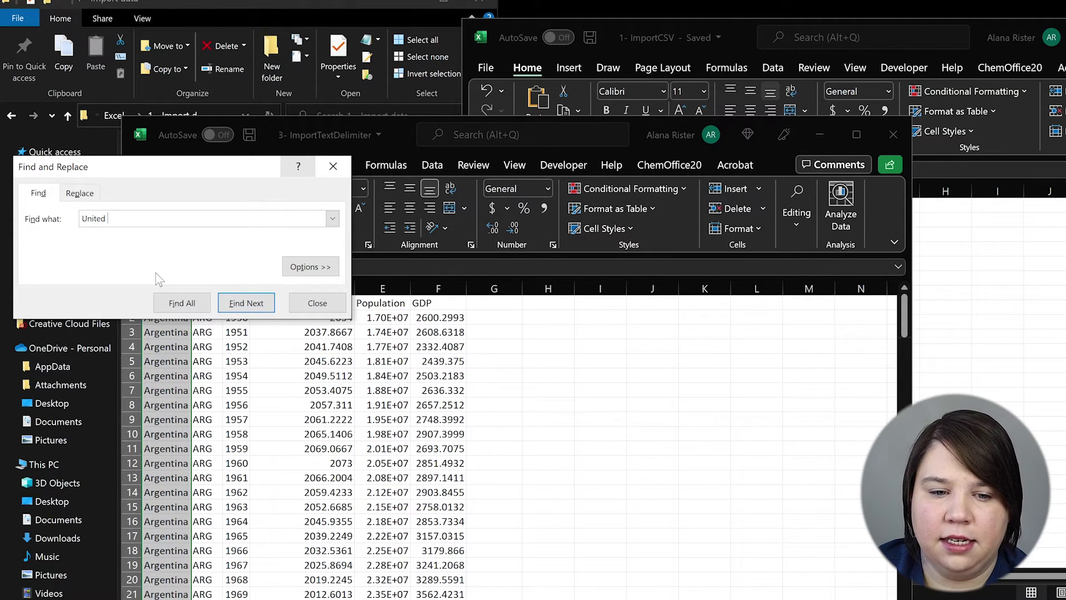
text( States)
key(Return)
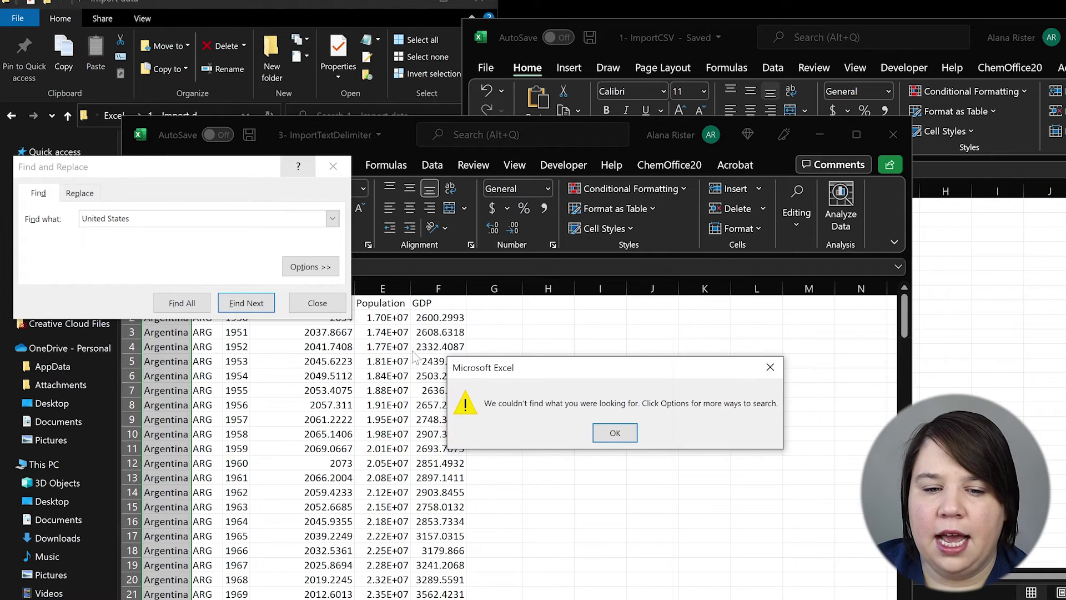
click(615, 434)
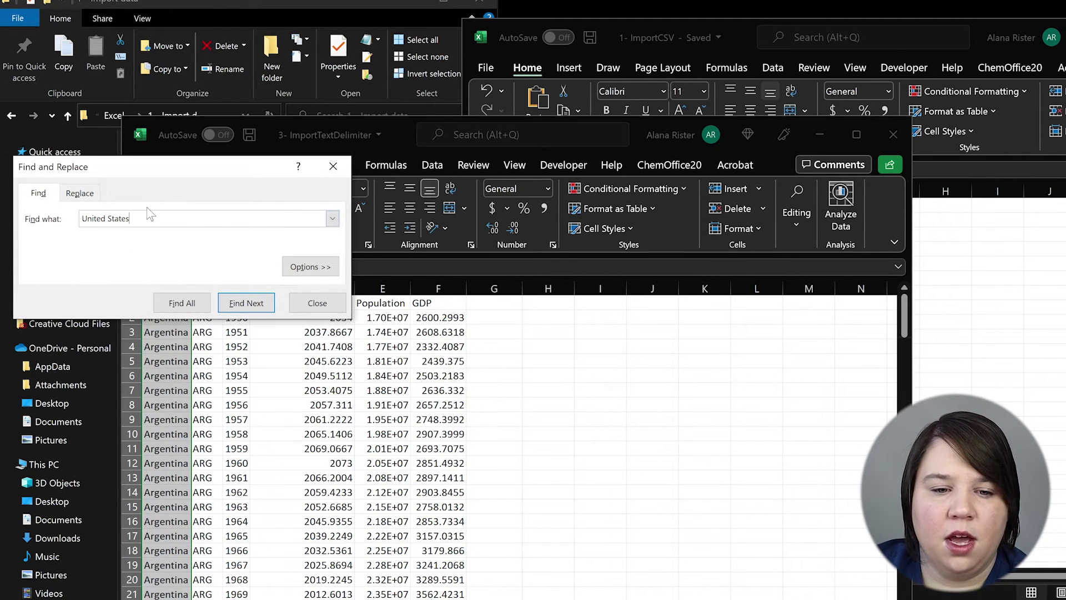
Step: Search the Country column for "United" and examine how the Mexico and USA rows are divided into columns
drag(137, 218, 107, 220)
key(BackSpace)
key(Return)
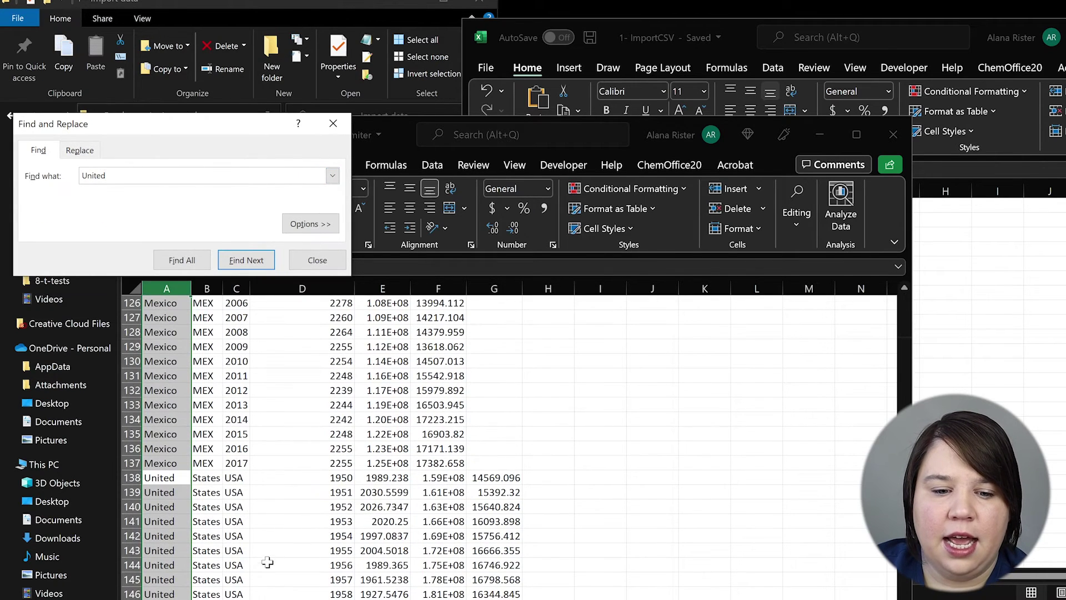
click(317, 260)
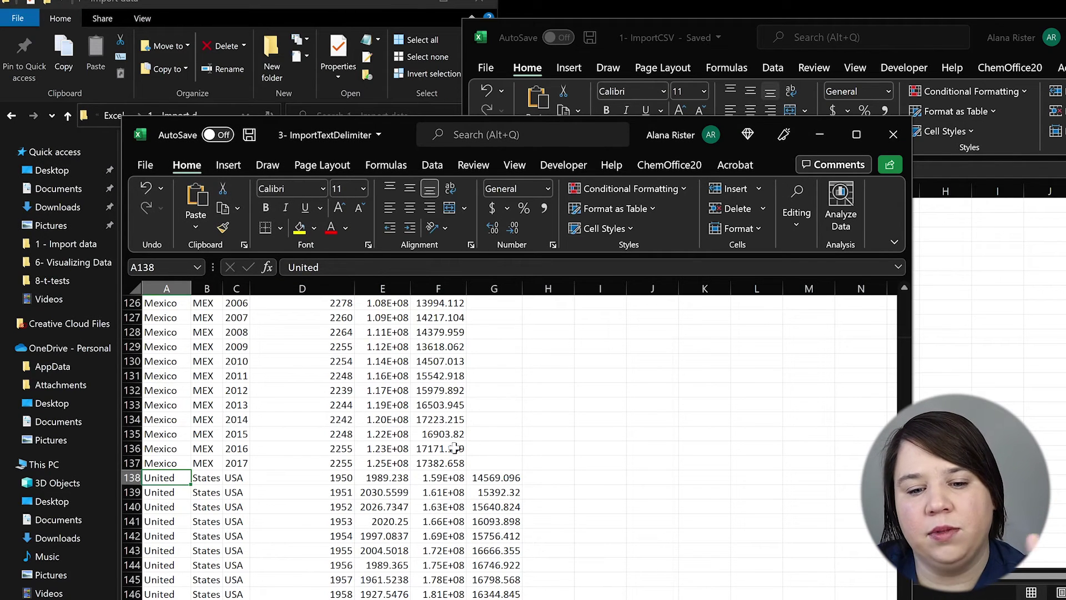
scroll(222, 505, up, 3)
scroll(180, 518, down, 2)
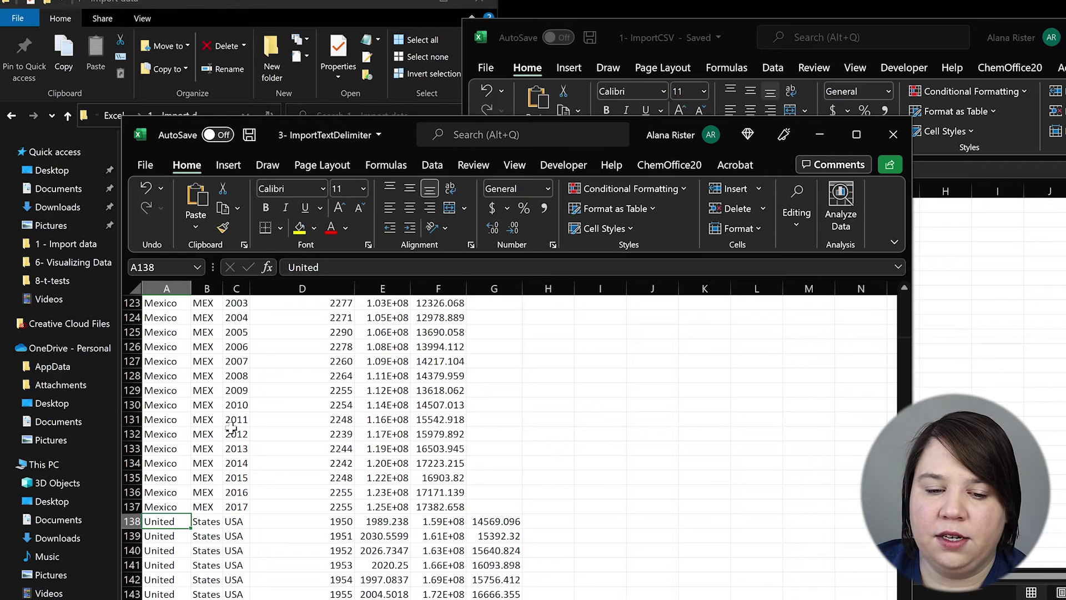
click(206, 288)
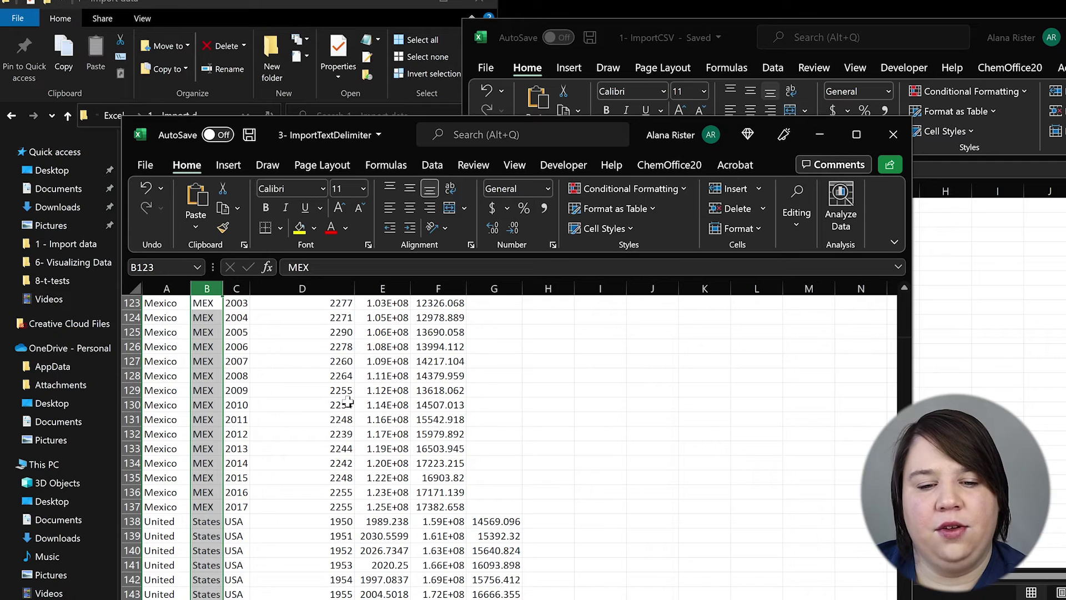
click(531, 444)
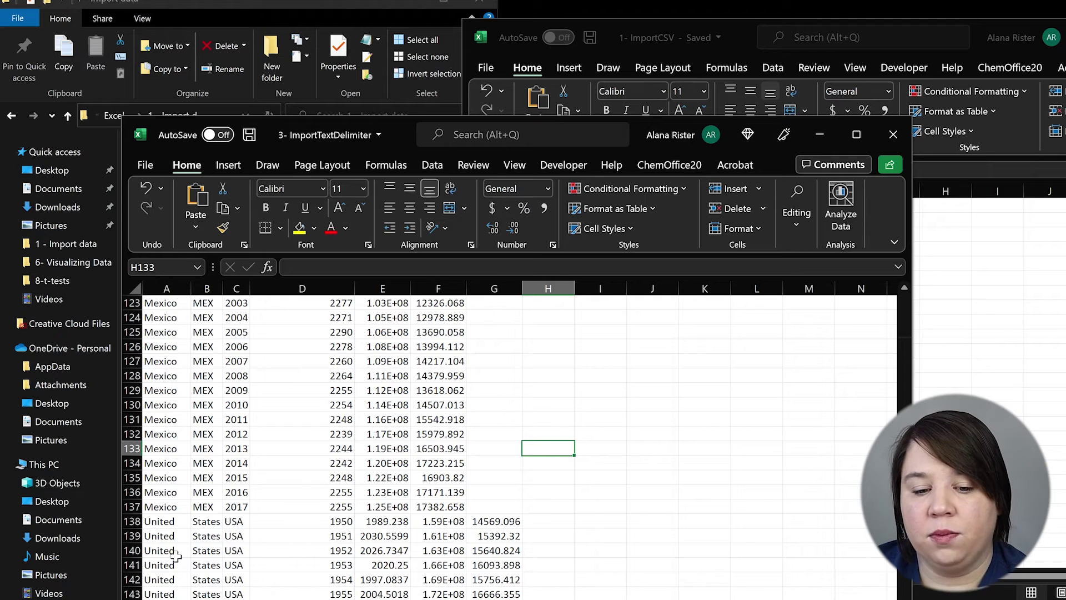
Step: Close the 3- ImportTextDelimiter file without saving the changes
scroll(729, 353, up, 20)
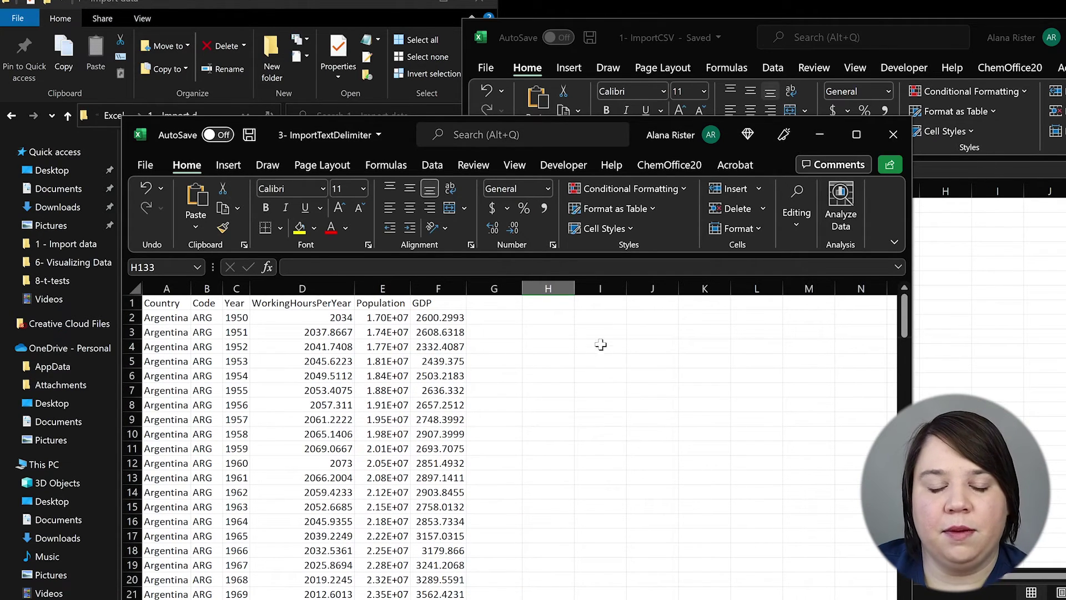
click(894, 135)
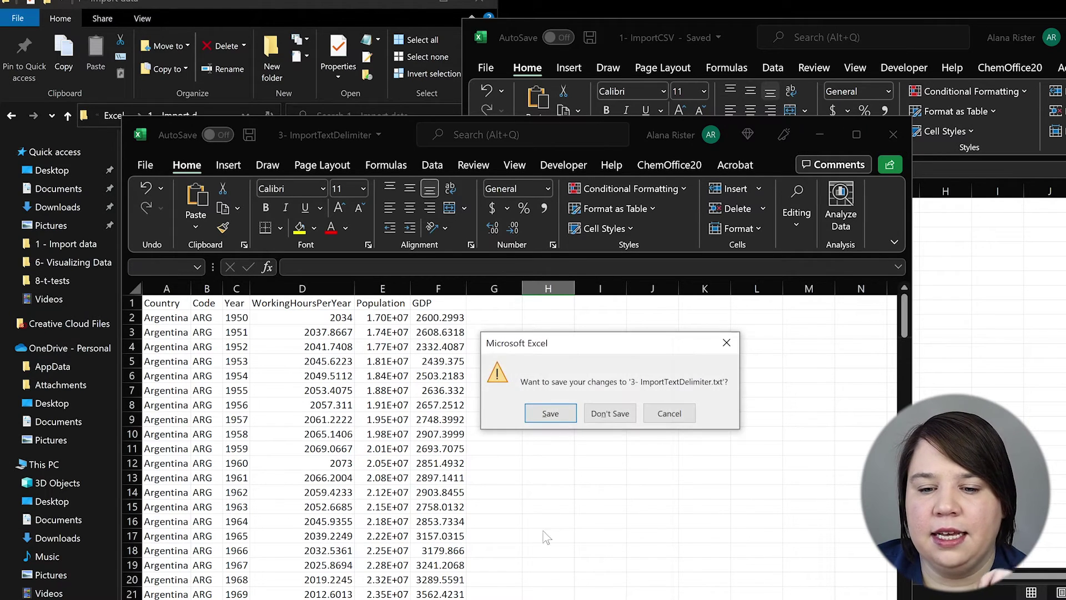
click(610, 413)
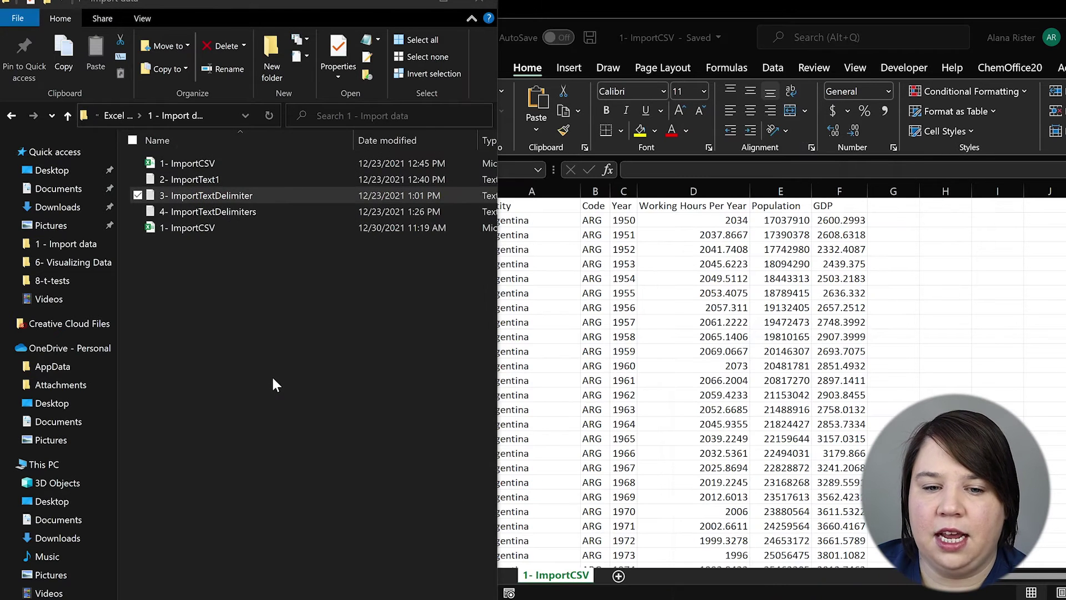
Step: Open the 4- ImportTextDelimiters text document from the 1 - Import data folder in Notepad
click(209, 214)
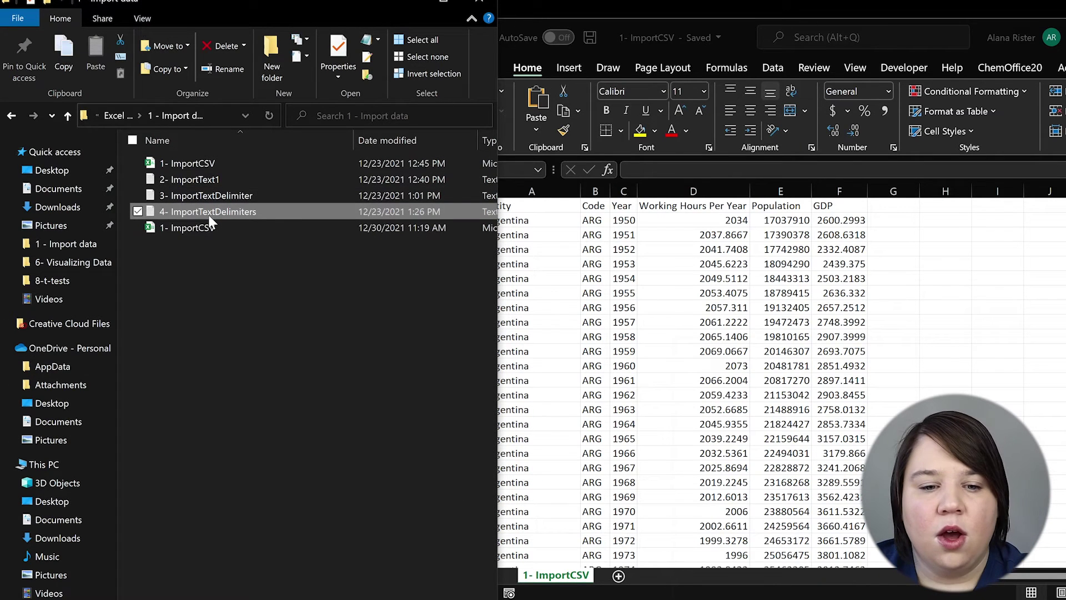
right_click(208, 214)
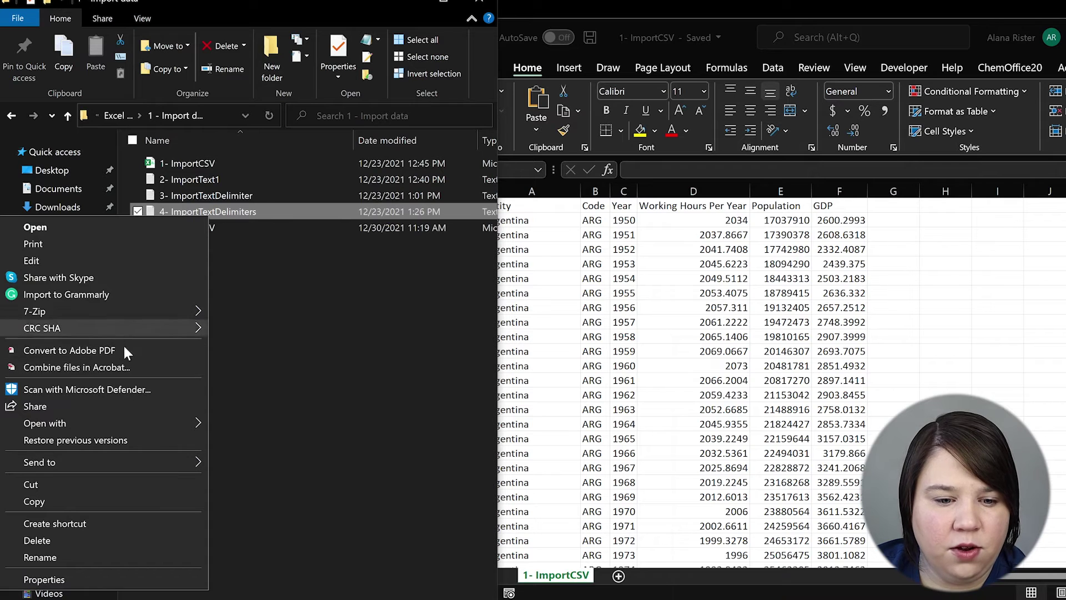
mouse_move(113, 427)
click(251, 429)
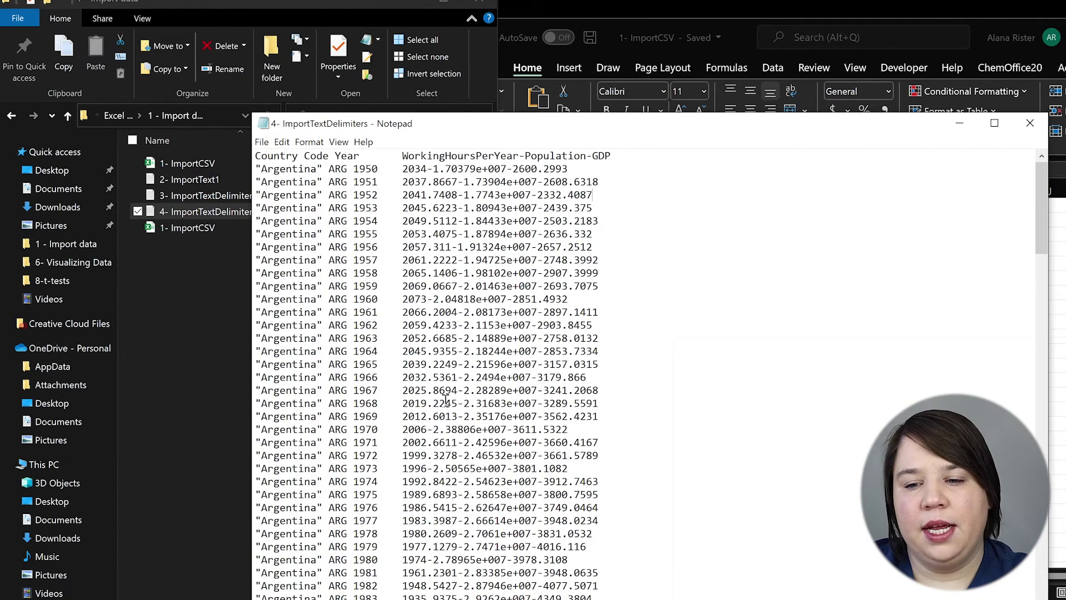
Step: Examine how the country names are enclosed in the United States and Argentina rows, and close the text document
drag(1042, 228, 1037, 566)
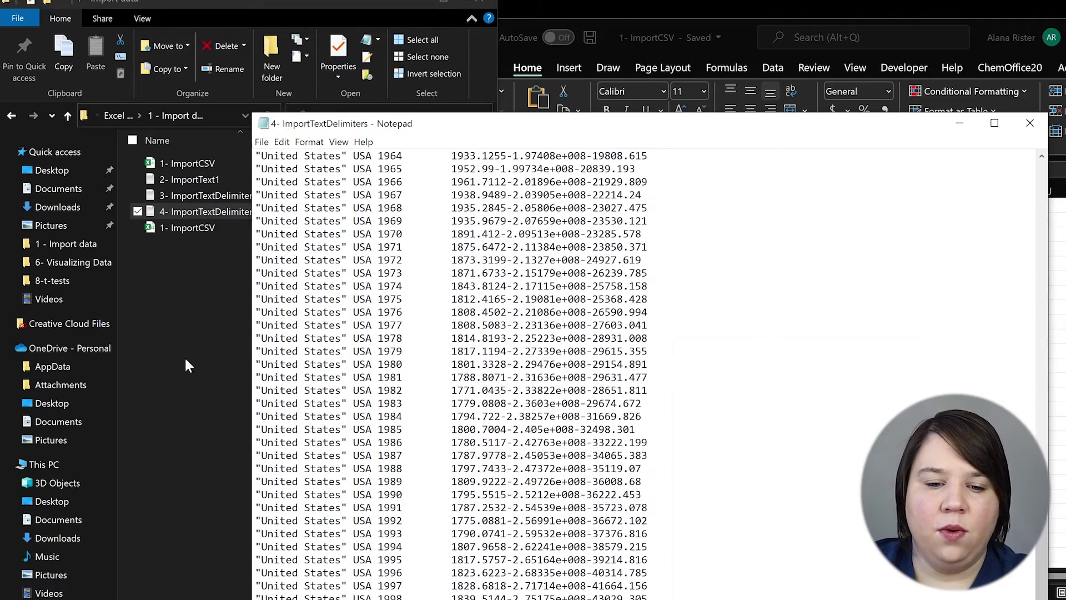
drag(258, 378, 349, 377)
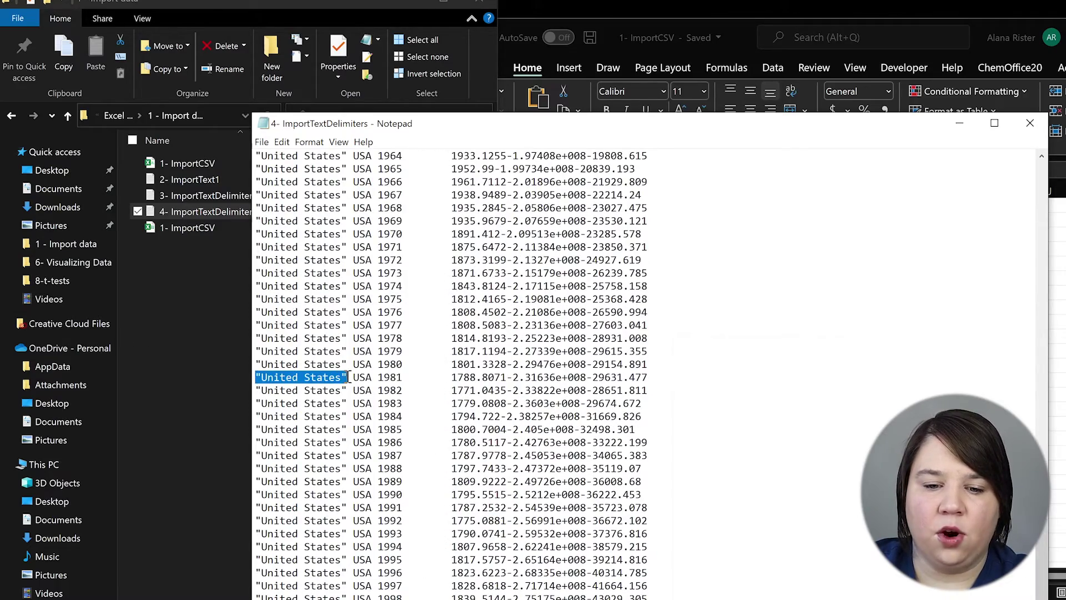
click(348, 378)
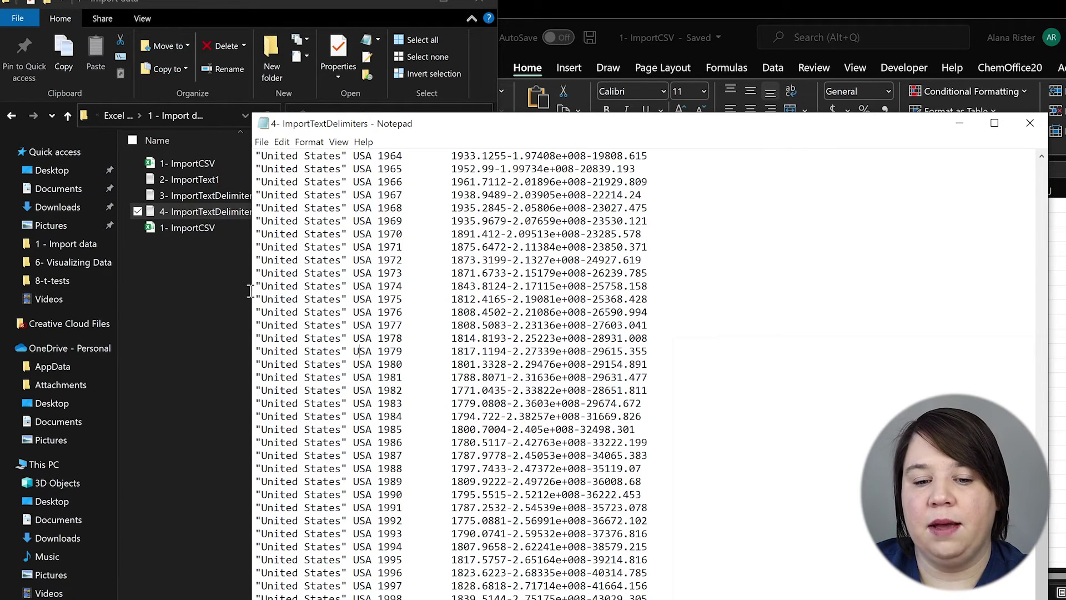
drag(1043, 589, 964, 149)
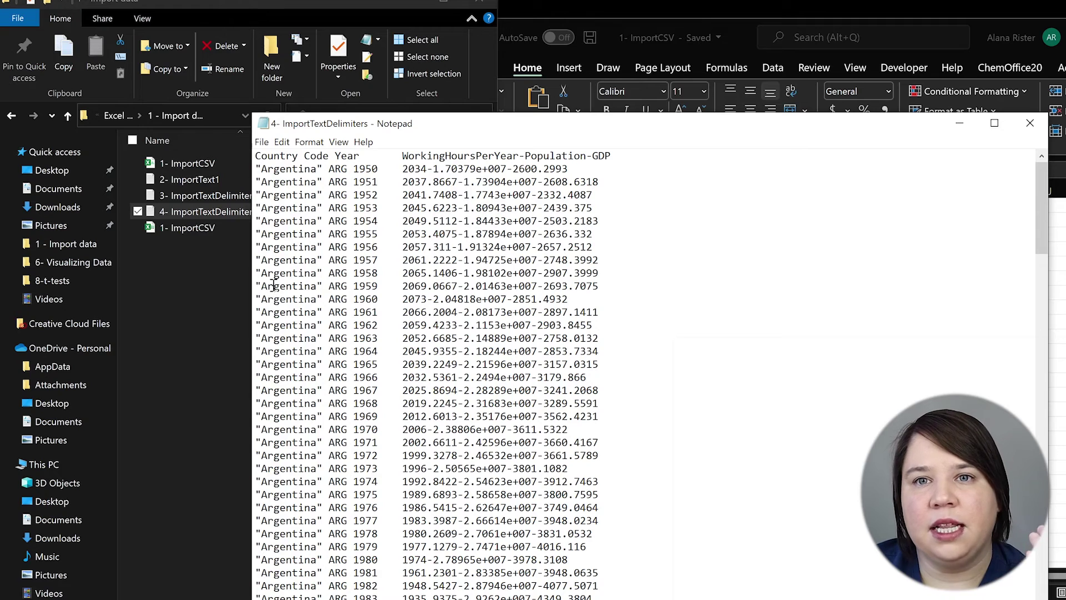
click(1032, 133)
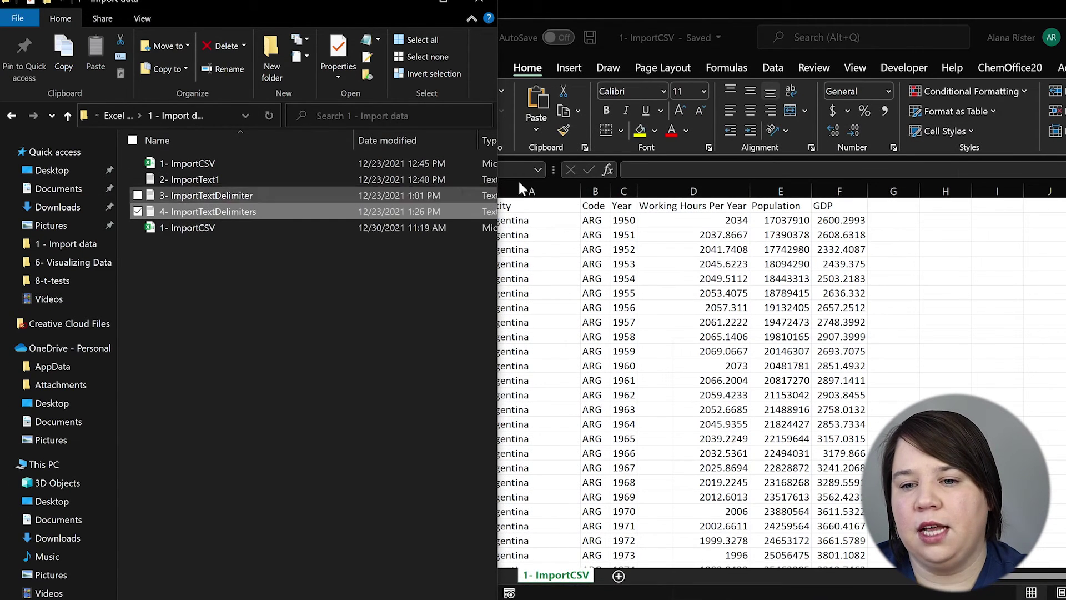
Step: Open the 4- ImportTextDelimiters text document from the 1 - Import data folder in Excel for import
click(760, 37)
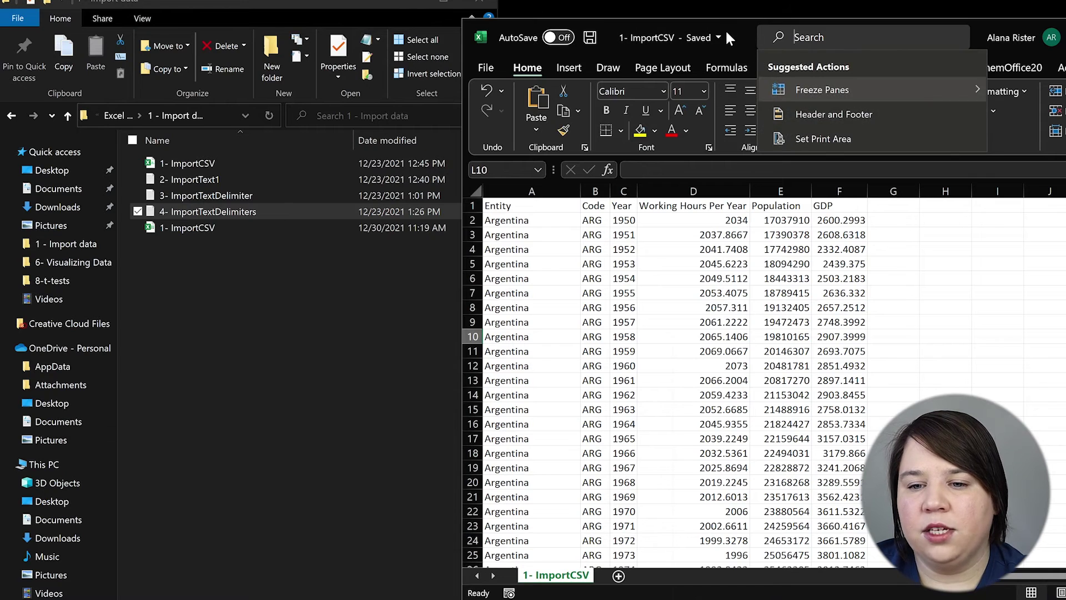
click(484, 68)
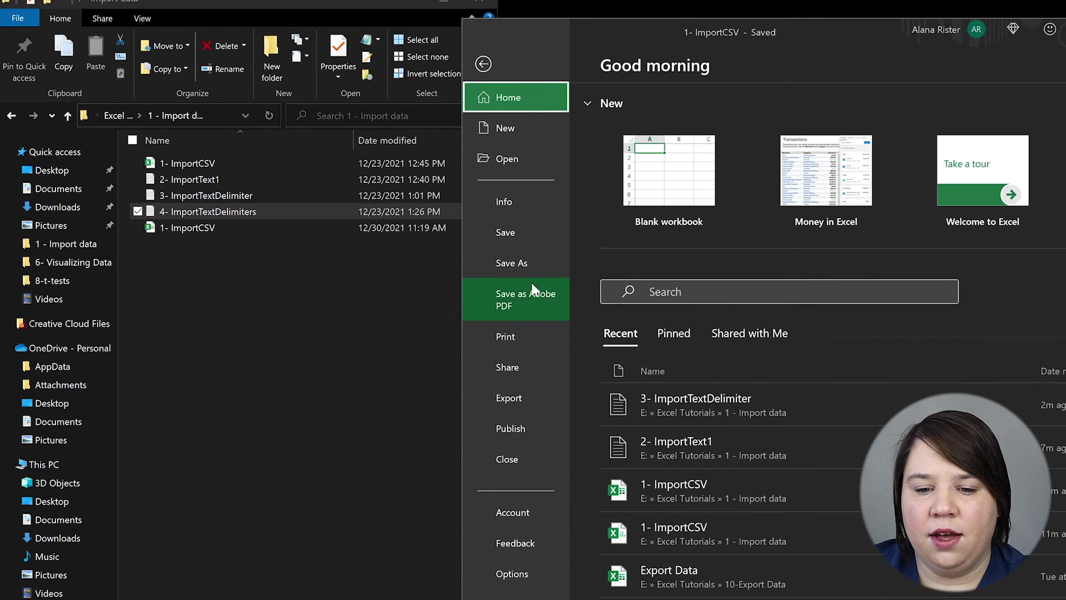
click(515, 159)
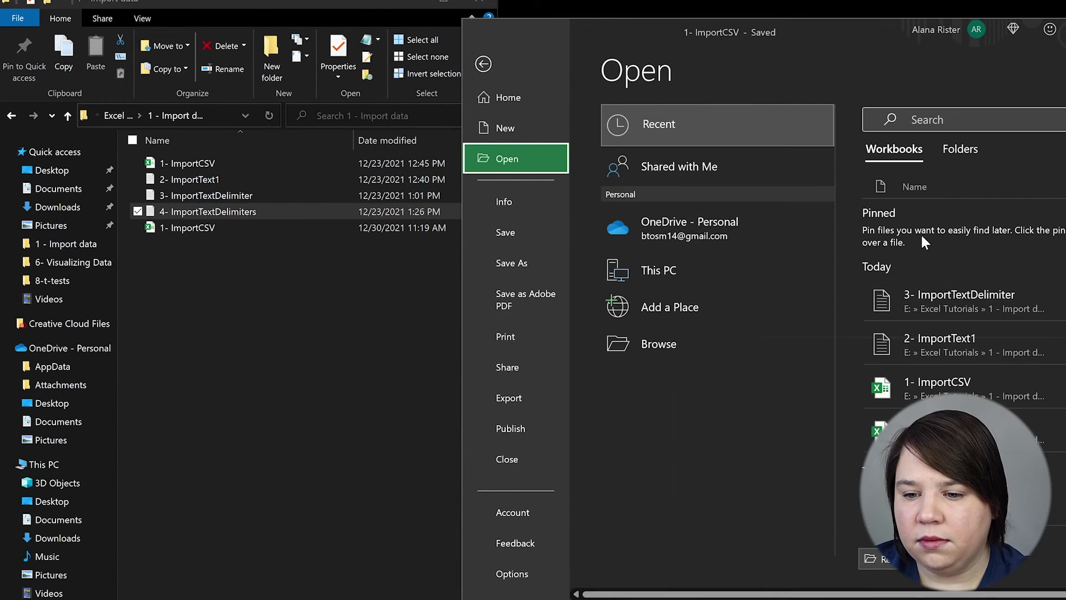
click(669, 282)
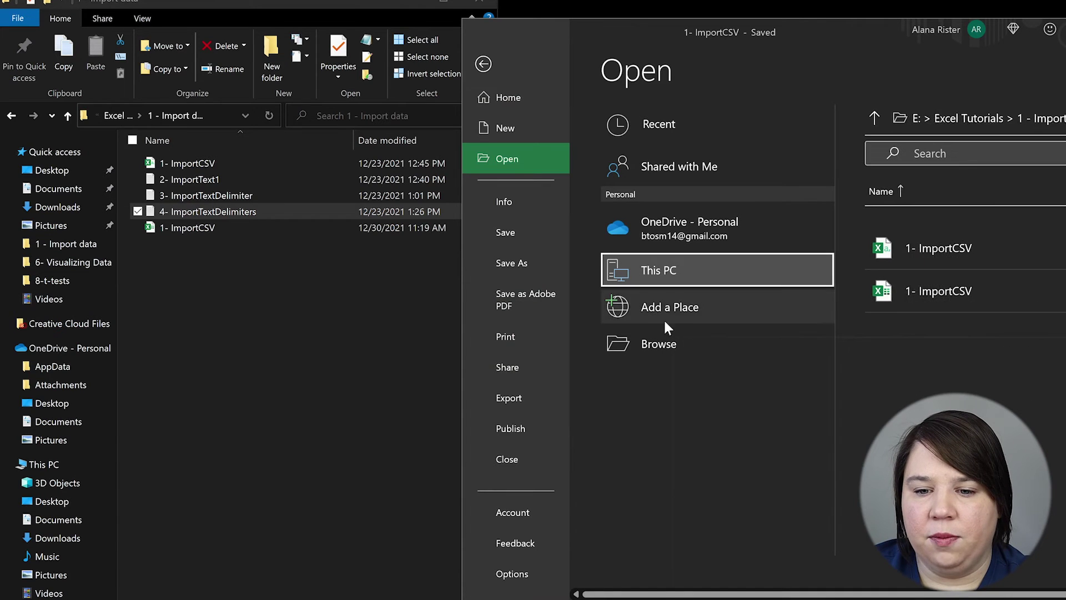
click(994, 125)
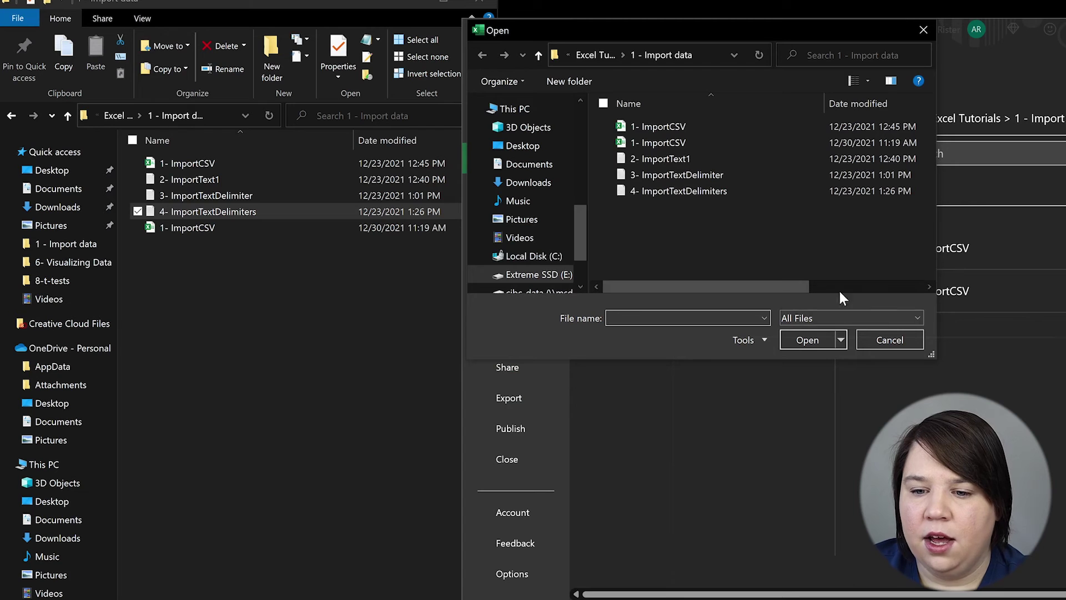
click(698, 191)
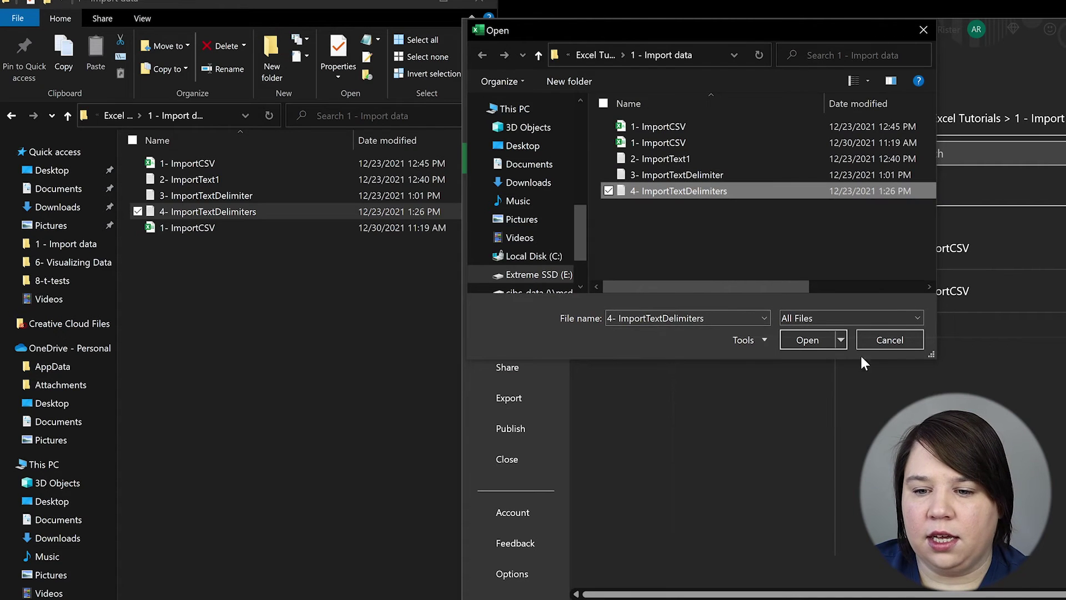
click(793, 340)
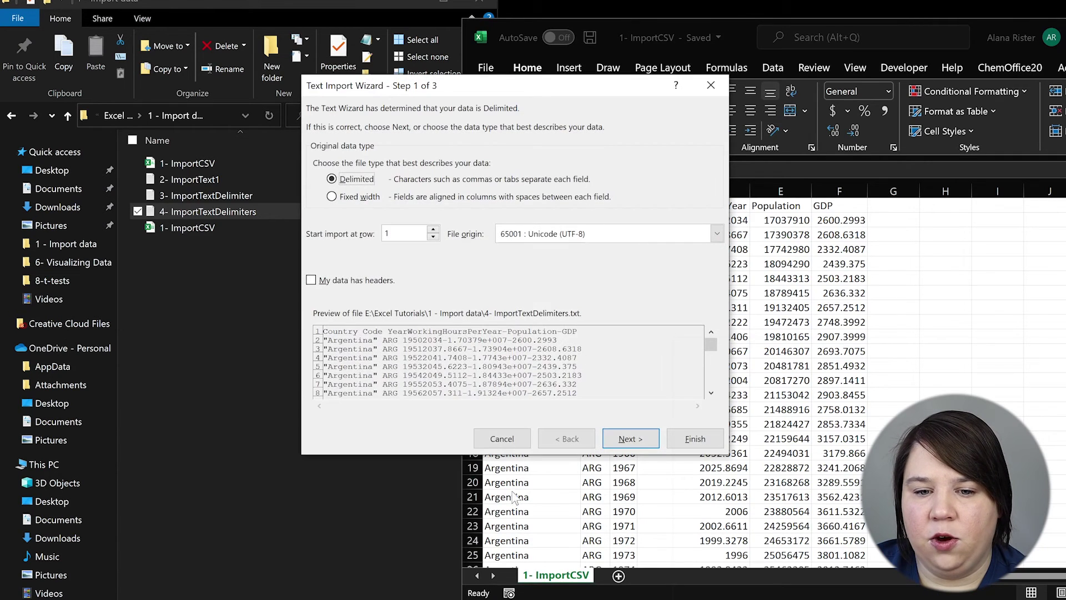
drag(538, 83, 763, 83)
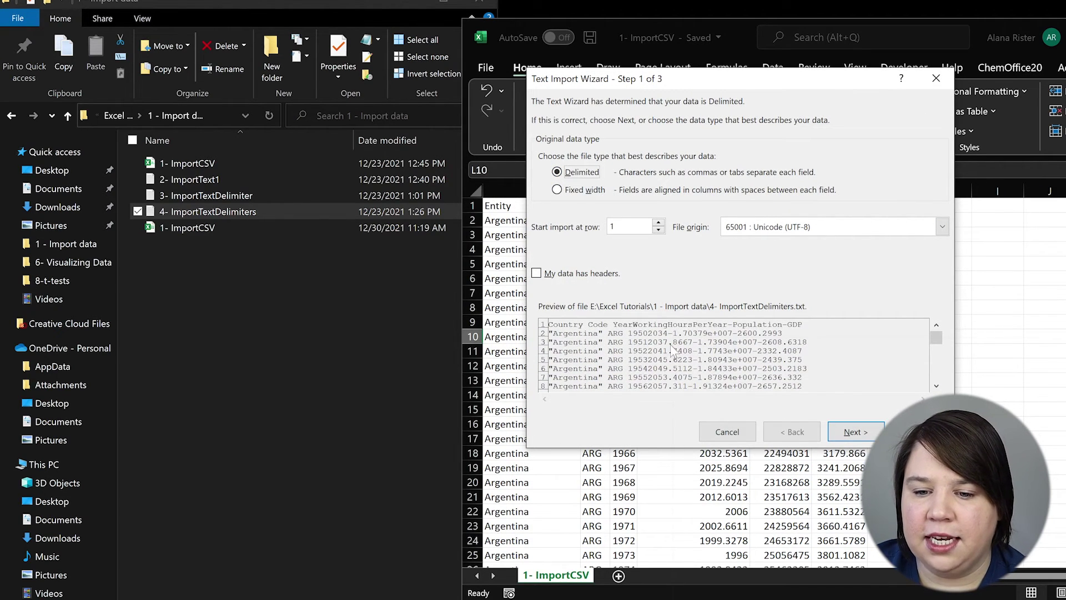
Step: Continue with the Delimited data type and add Space and a hyphen as delimiters alongside Tab
click(832, 434)
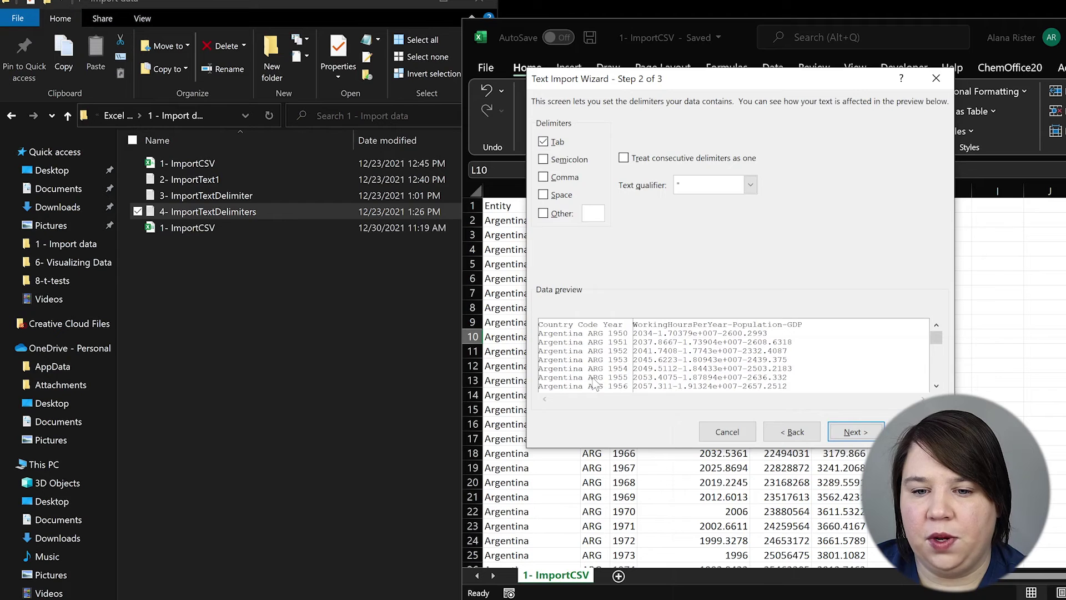
click(543, 194)
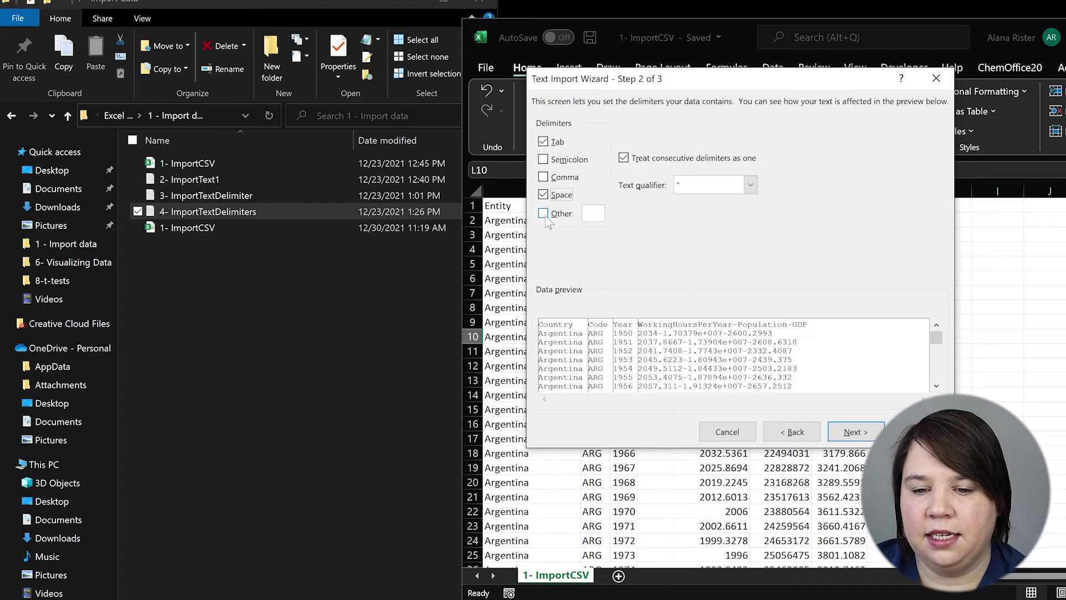
text(-)
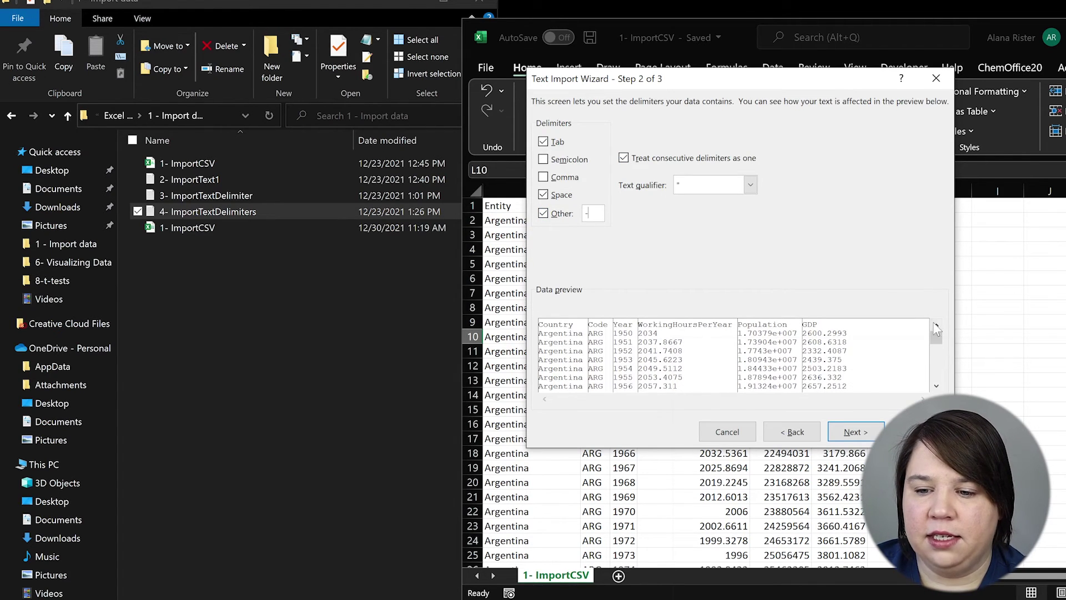
Step: Try the text qualifier (none) on the United States rows in the data preview, and restore the double-quote qualifier
drag(938, 337, 938, 371)
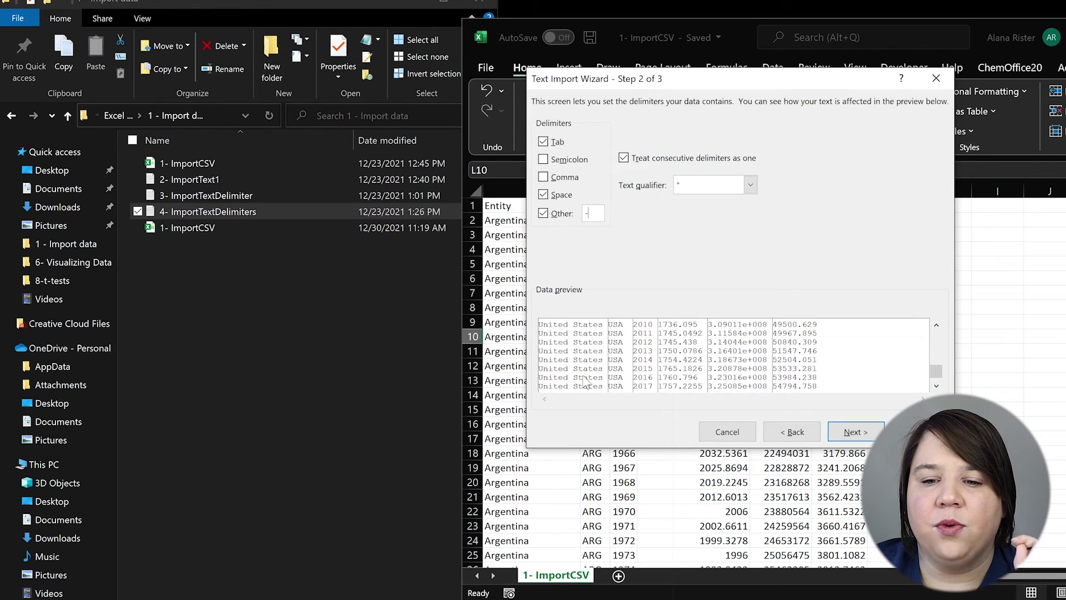
click(699, 186)
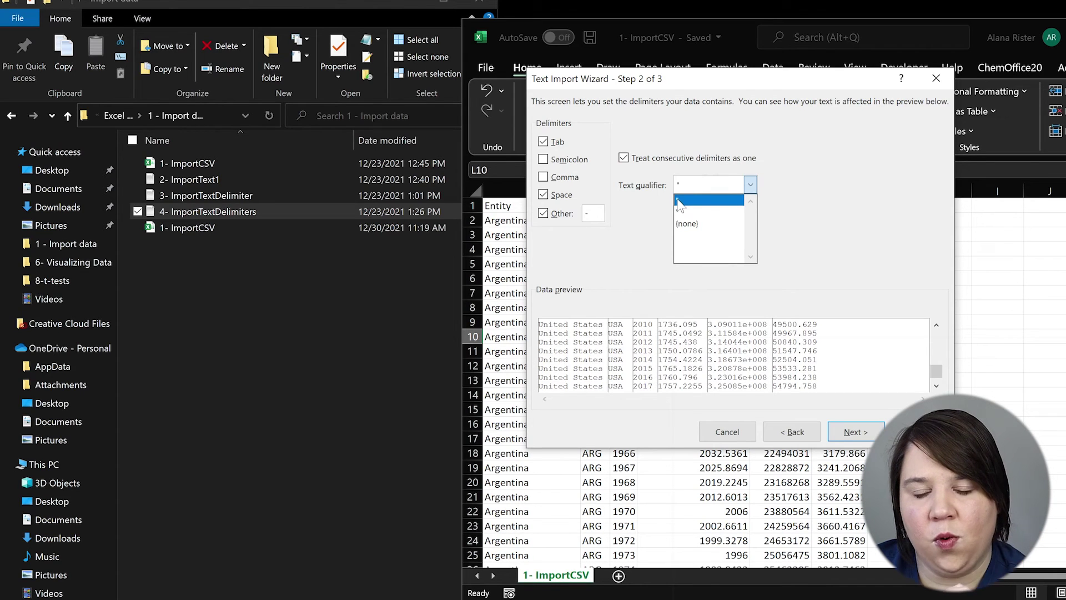
click(636, 268)
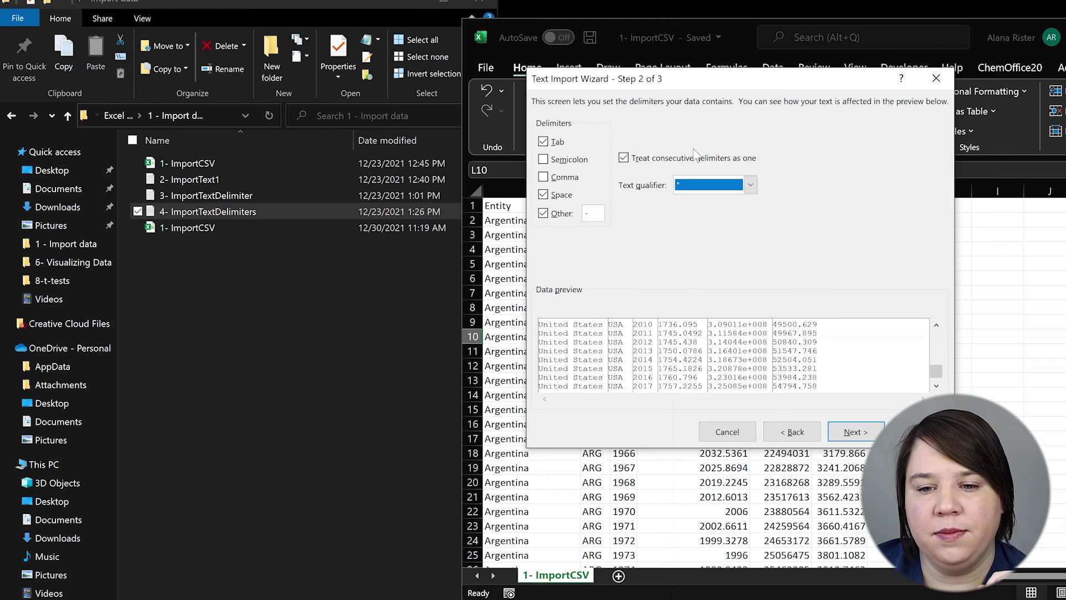
click(750, 185)
click(702, 225)
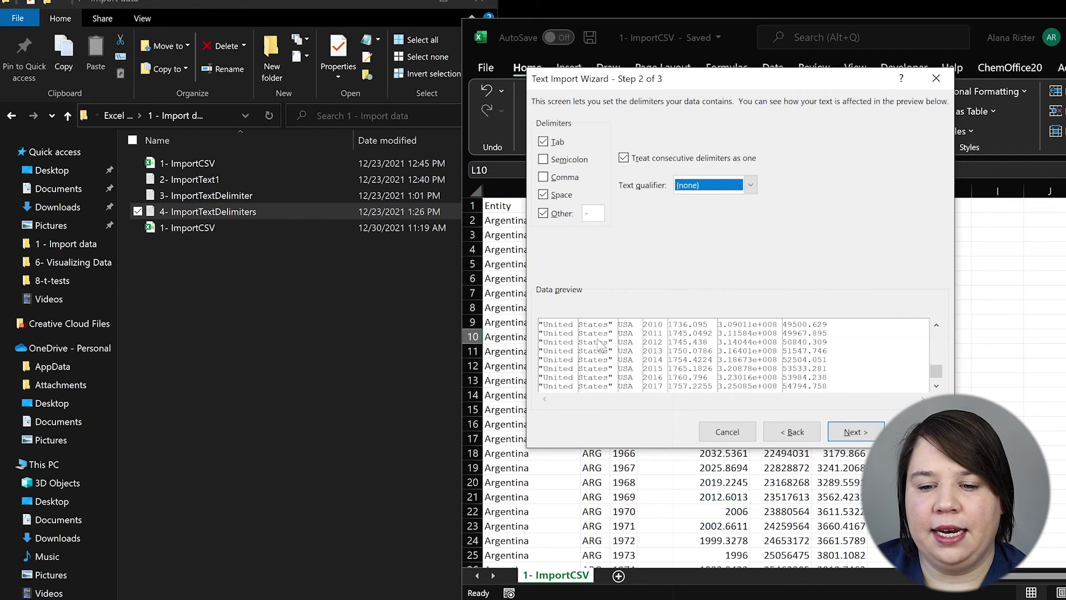
click(750, 185)
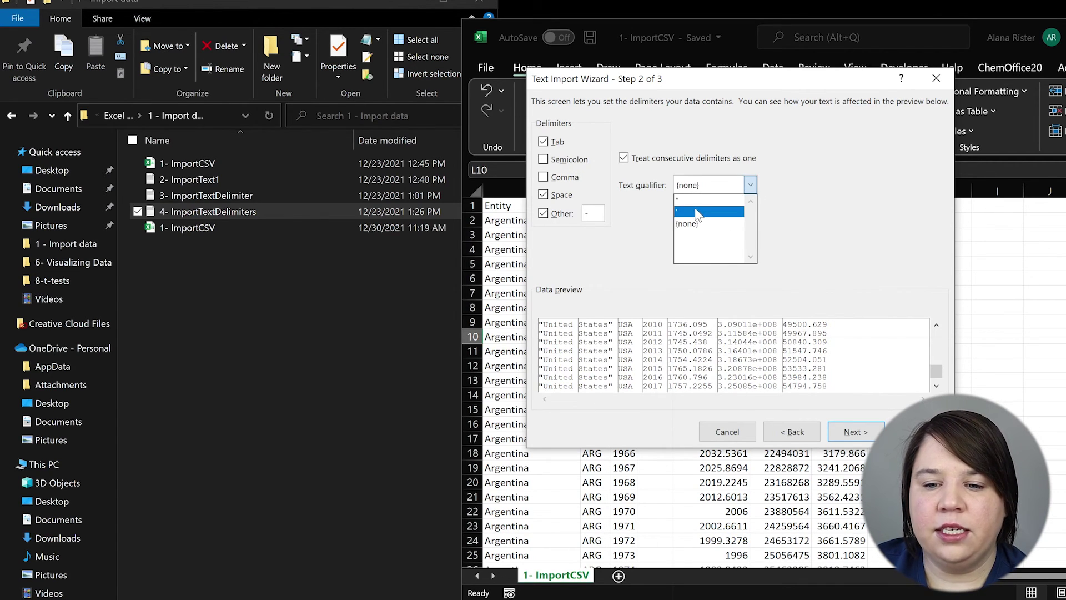
click(696, 201)
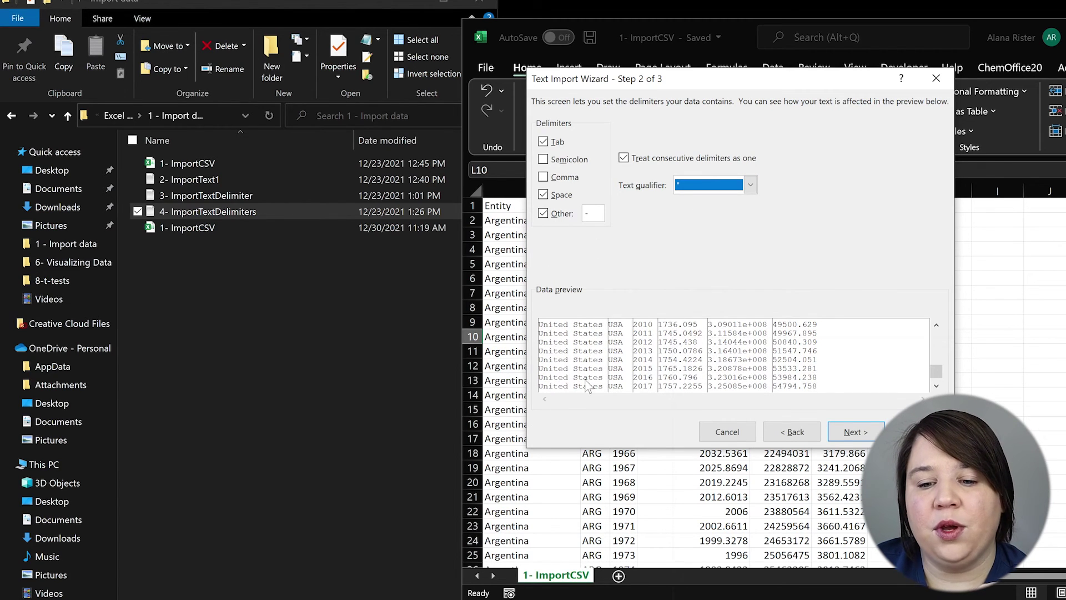
Step: Finish the text import with the General column data format
click(854, 432)
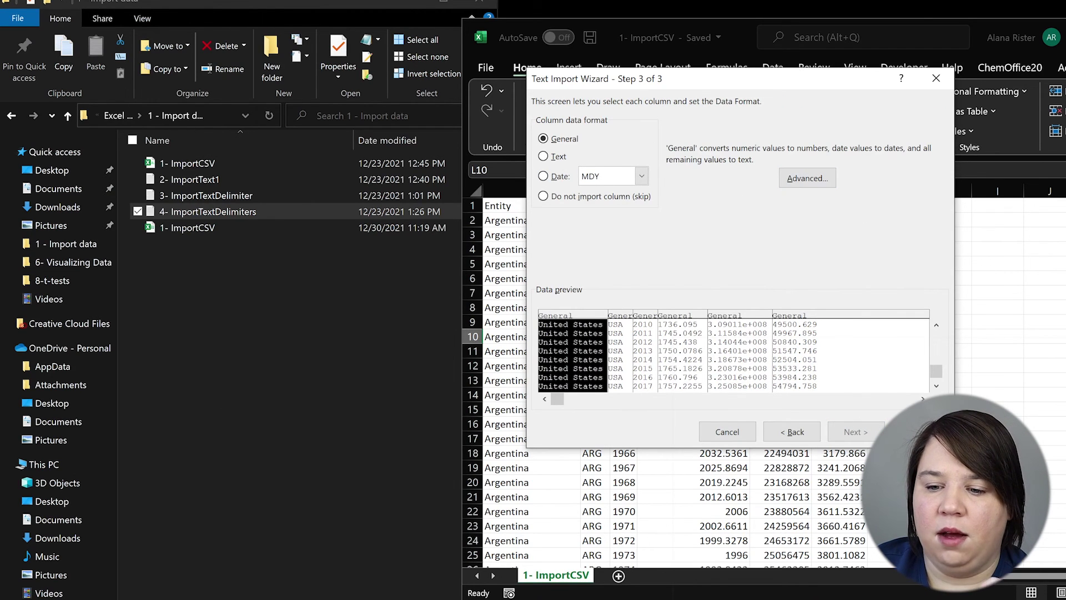
click(920, 432)
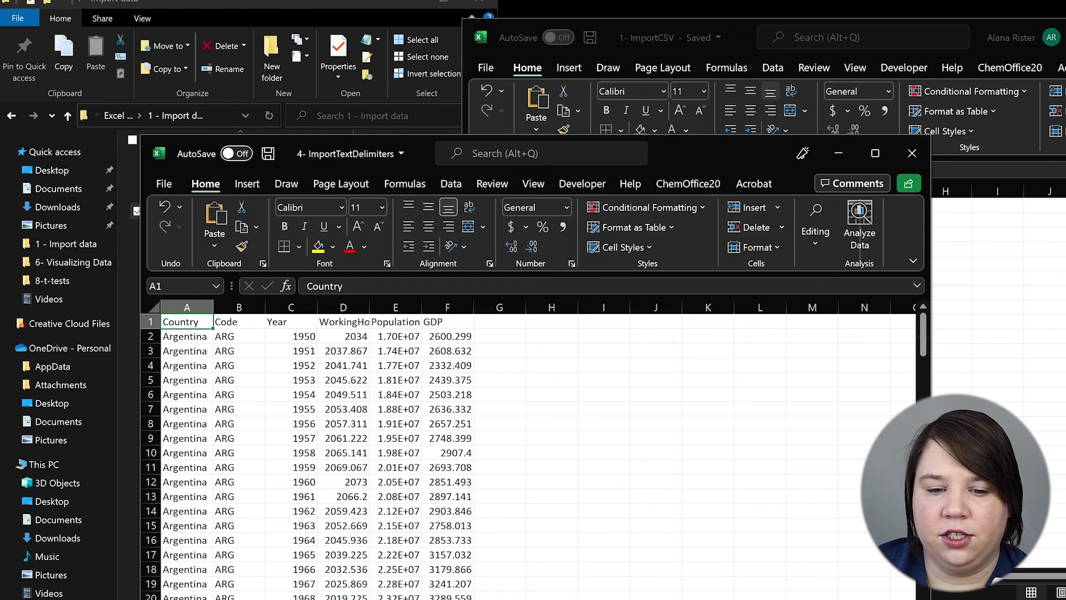
click(528, 336)
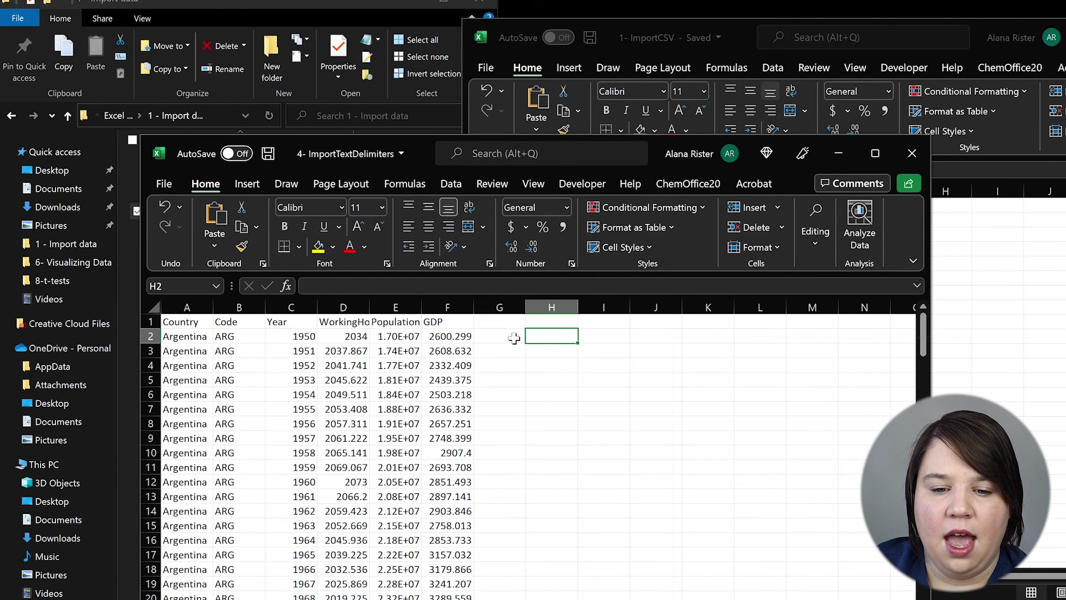
Step: Fit the width of all worksheet columns to their contents and check the United States rows in the Country column
click(152, 308)
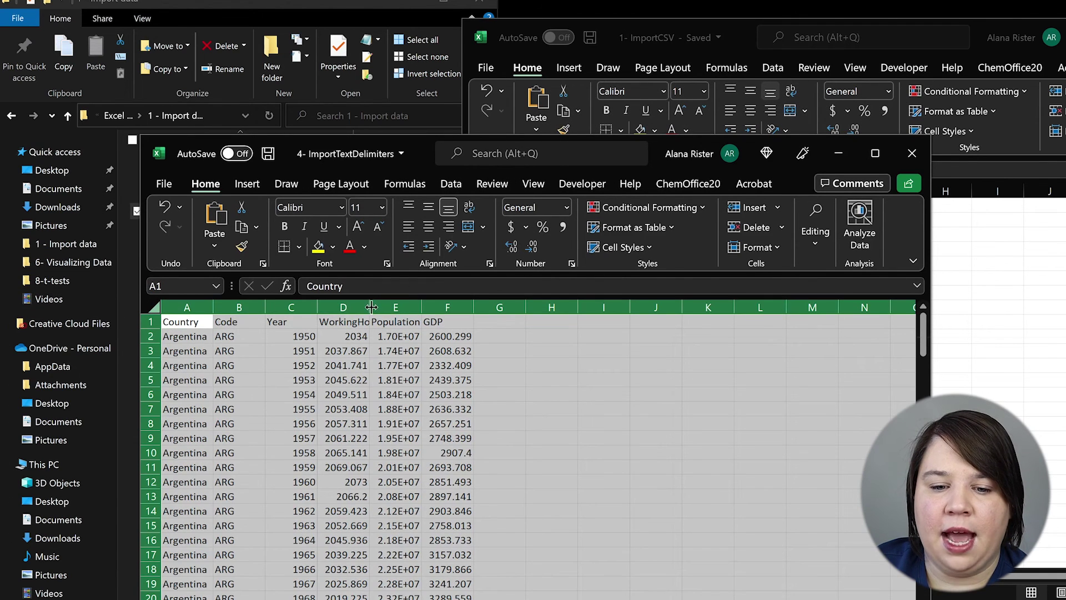
drag(370, 307, 373, 307)
click(663, 394)
scroll(678, 447, down, 1)
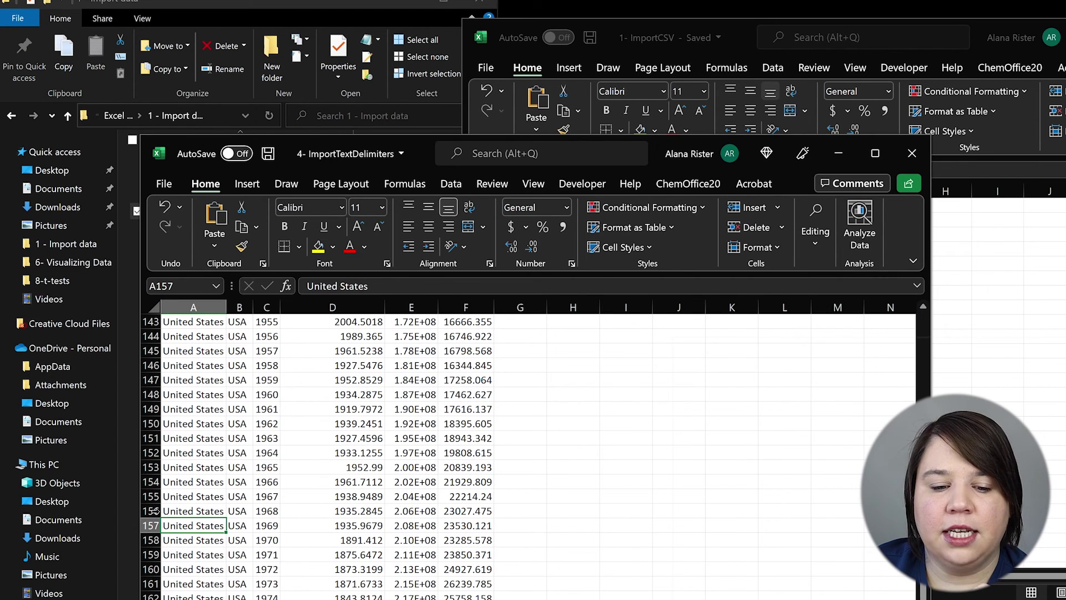